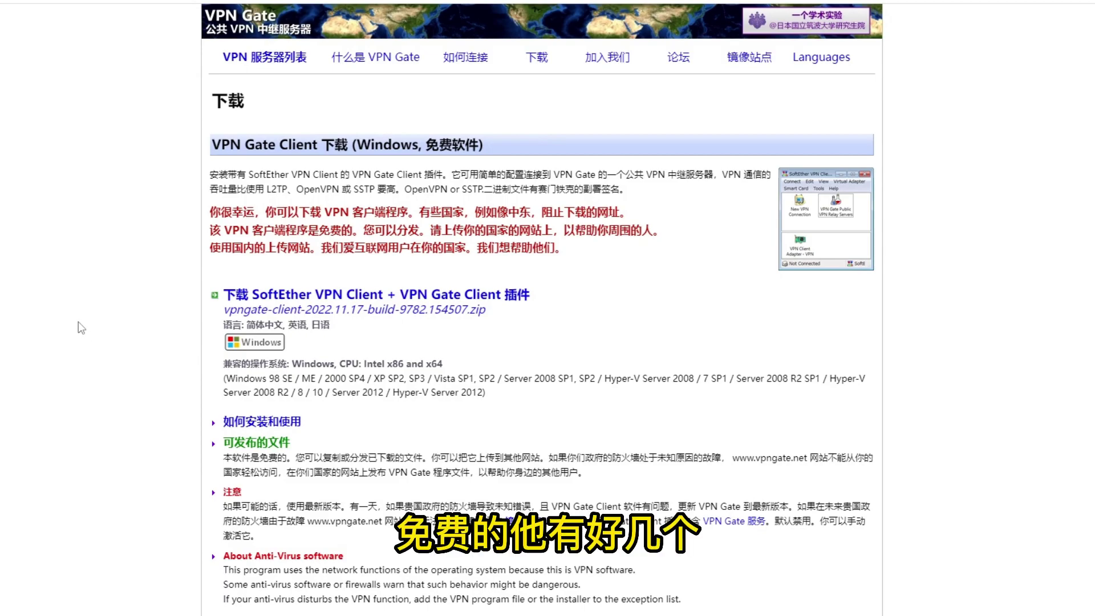
- Review the Windows connection guide on the VPN Gate site and return to its download page
mouse_move(538, 62)
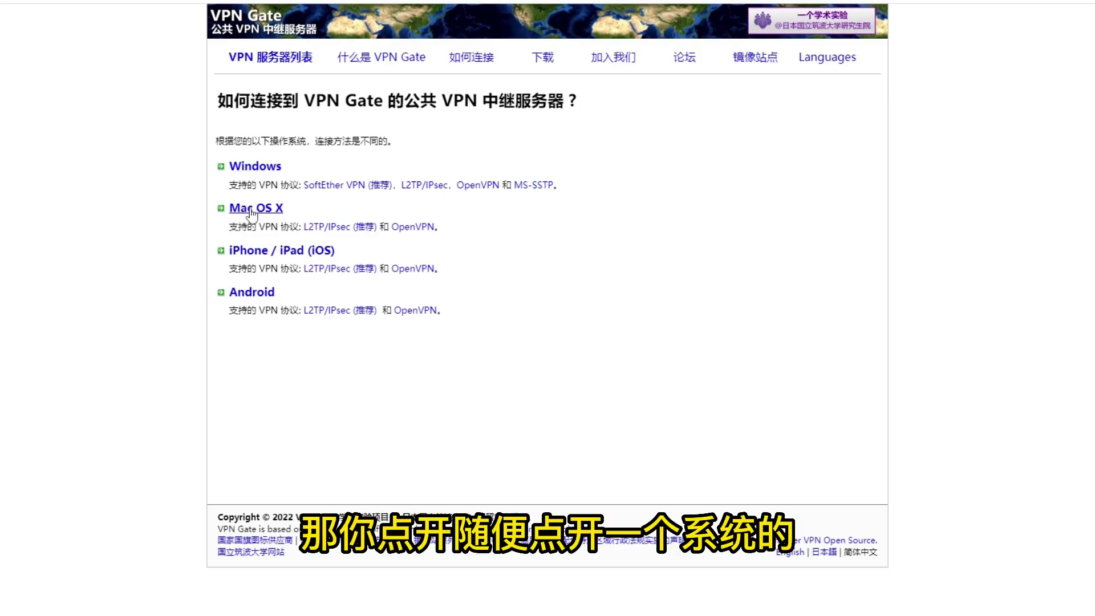
left_click(254, 167)
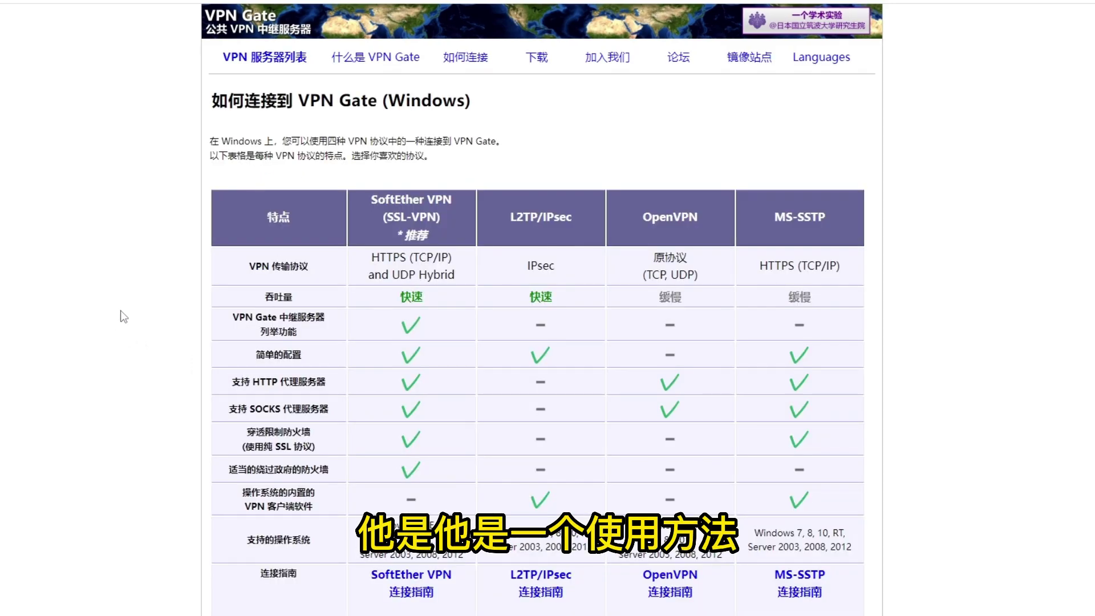
scroll(124, 317, "down", 4)
scroll(123, 318, "up", 4)
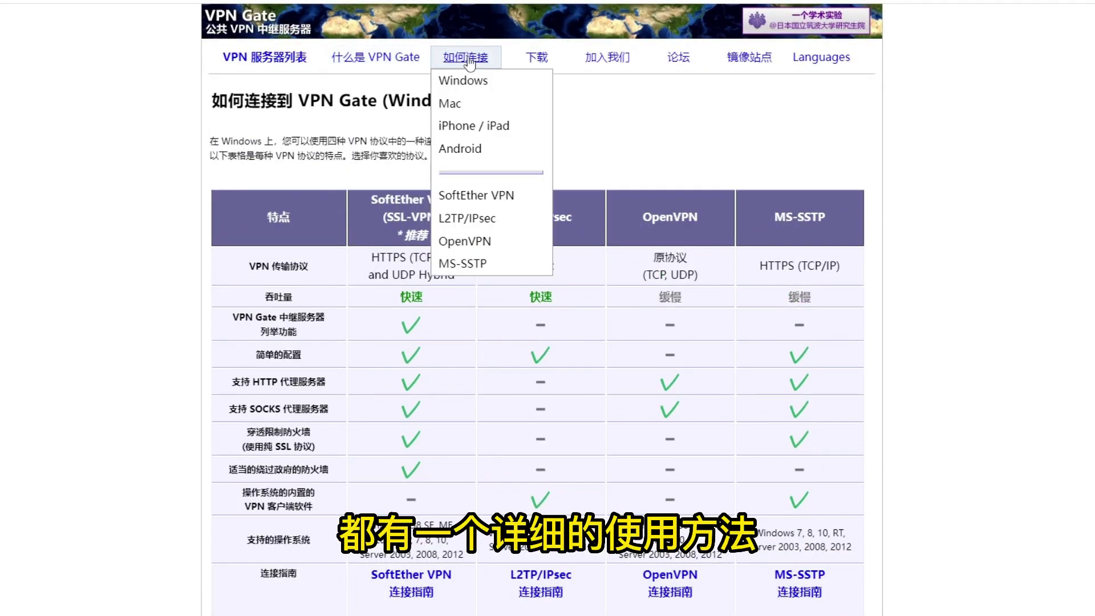
left_click(530, 60)
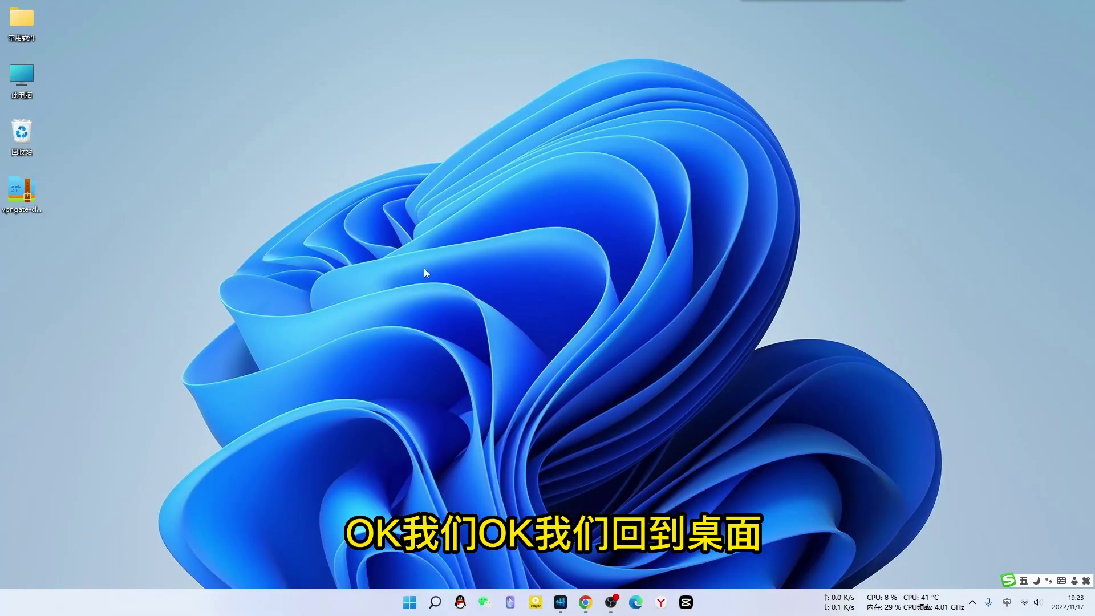
- Extract the downloaded vpngate-client ZIP archive to the desktop and place the extracted folder directly below the archive
left_click(21, 188)
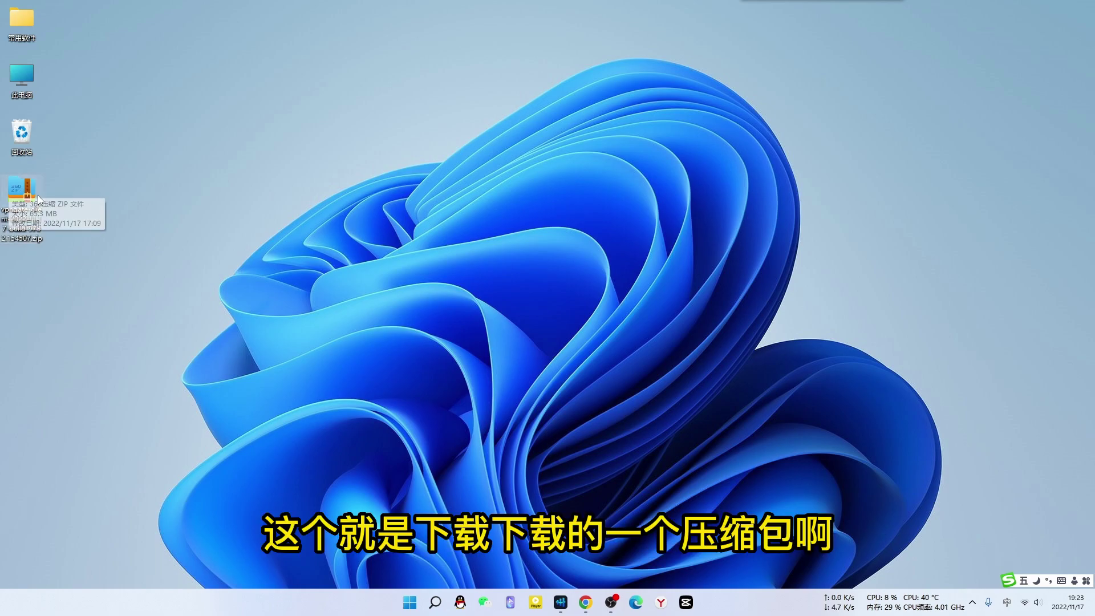
double_click(25, 192)
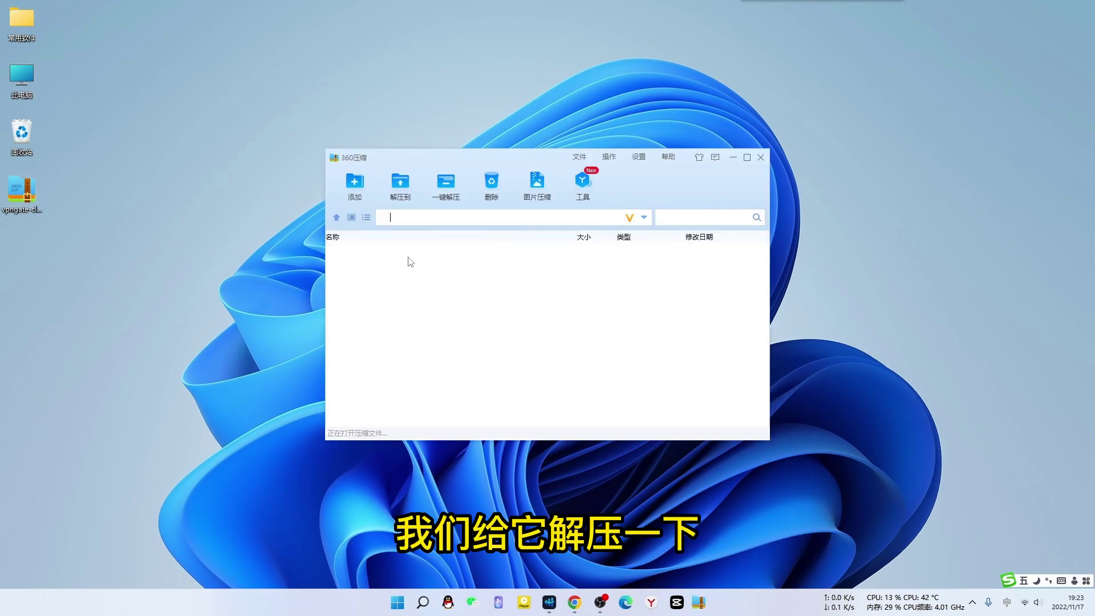
left_click(445, 187)
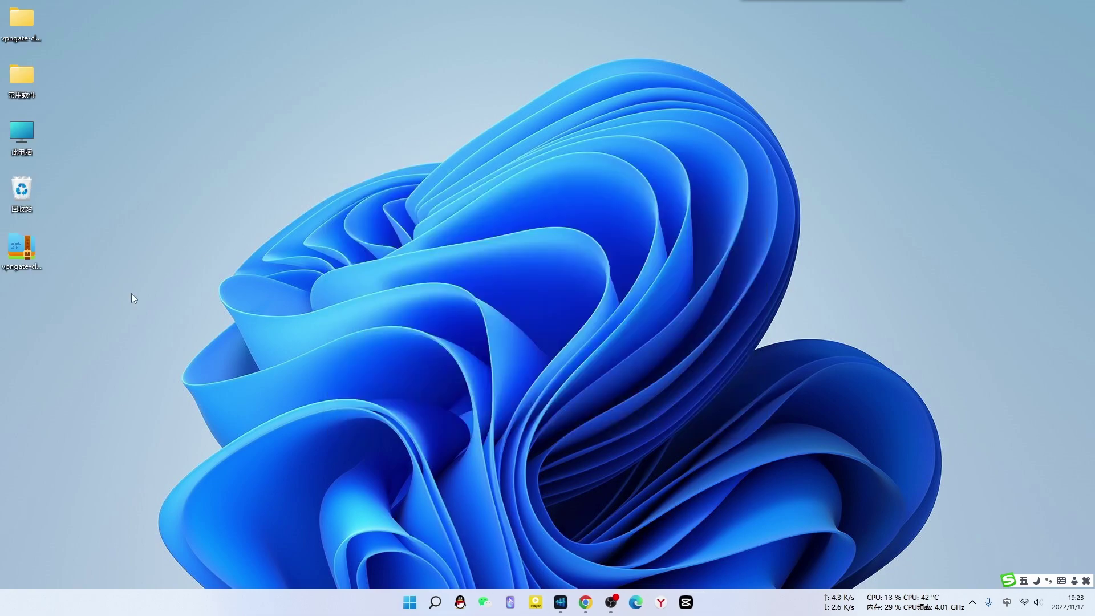
left_click_drag(26, 18, 180, 213)
left_click_drag(25, 191, 28, 299)
- Launch the vpngate-client installer from the extracted folder and minimize the folder window
double_click(24, 247)
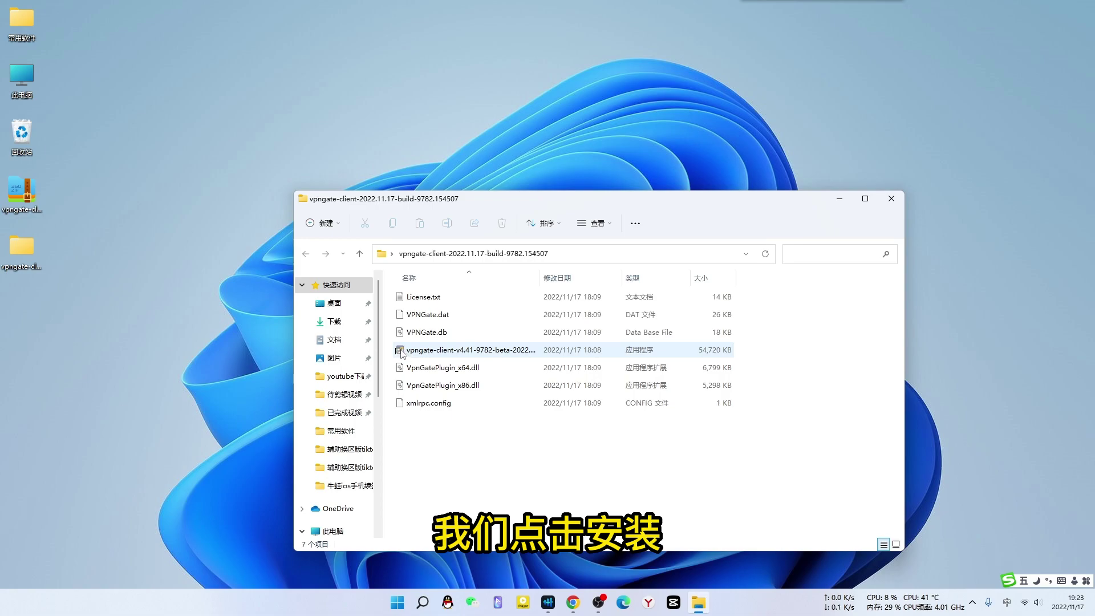
double_click(402, 350)
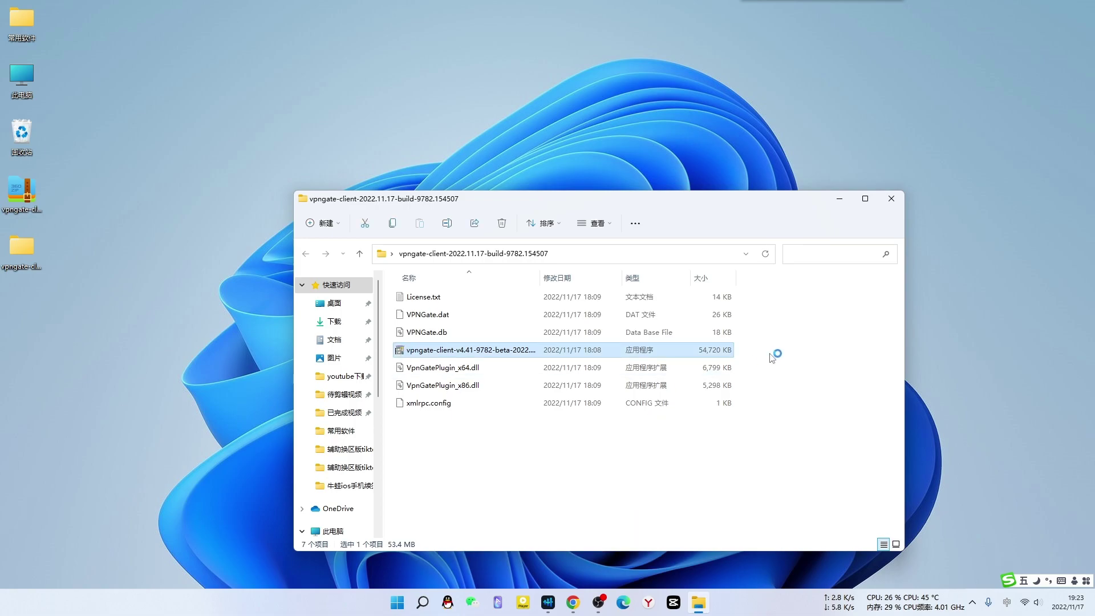
left_click(840, 200)
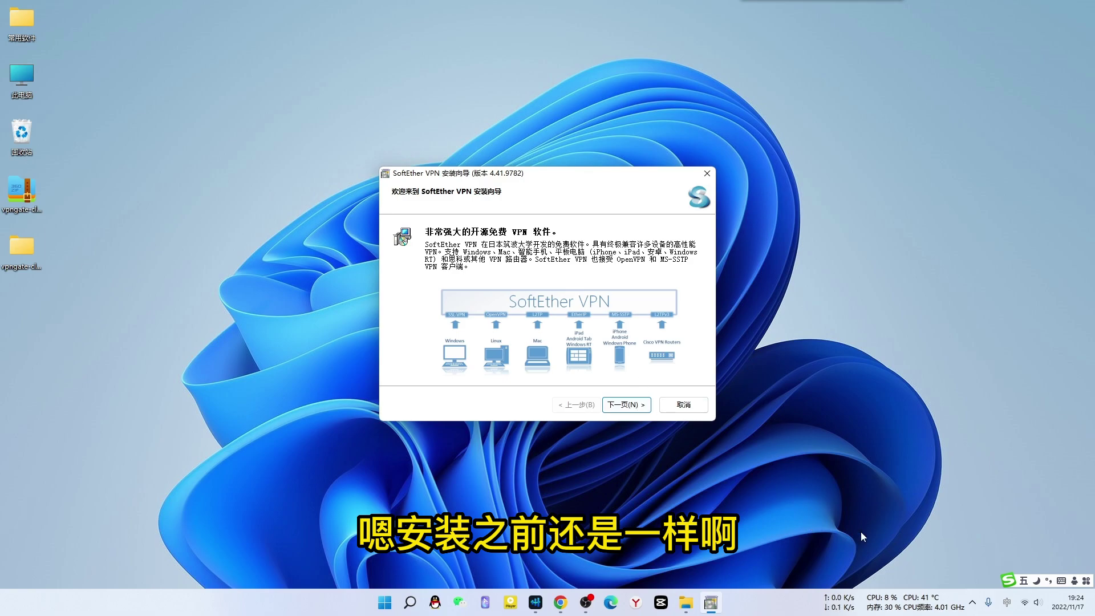
- Temporarily exit the 360安全卫士 antivirus for 1 hour (1小时)
left_click(972, 602)
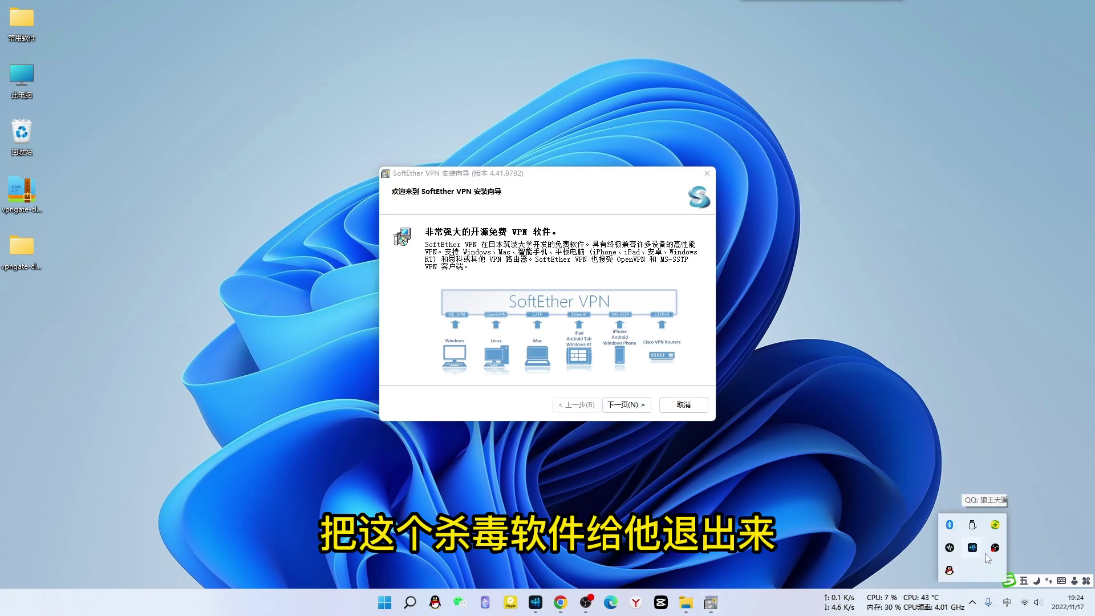
right_click(998, 529)
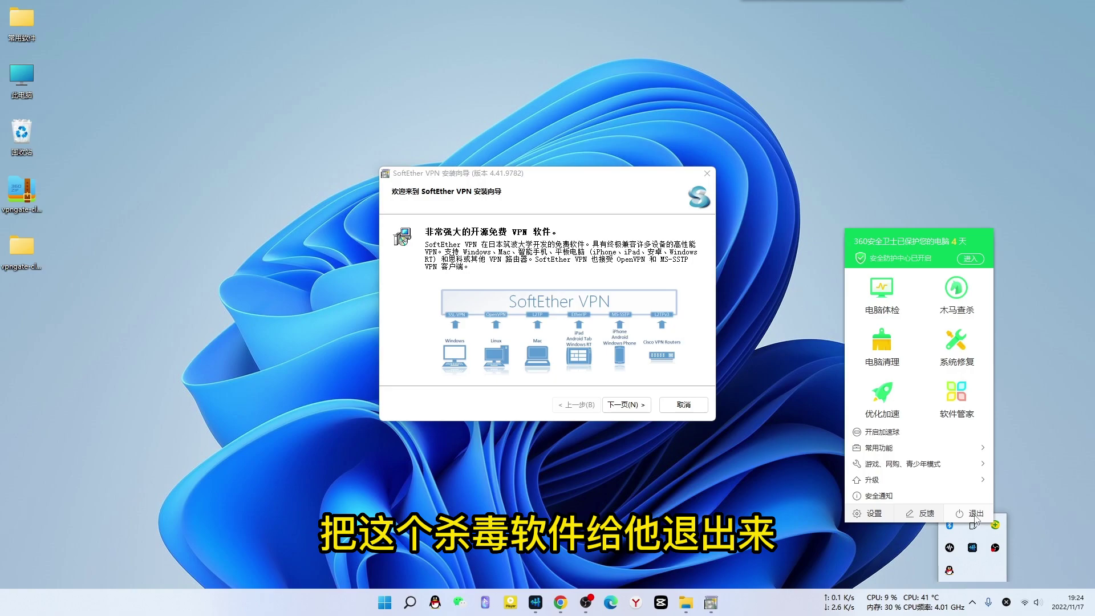
left_click(977, 521)
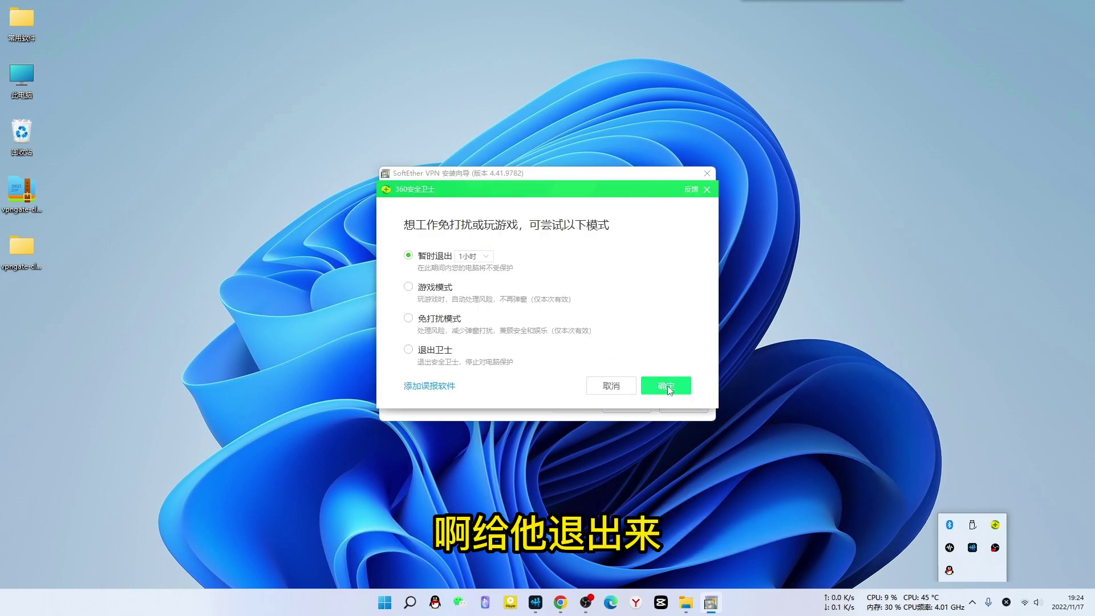
left_click(668, 388)
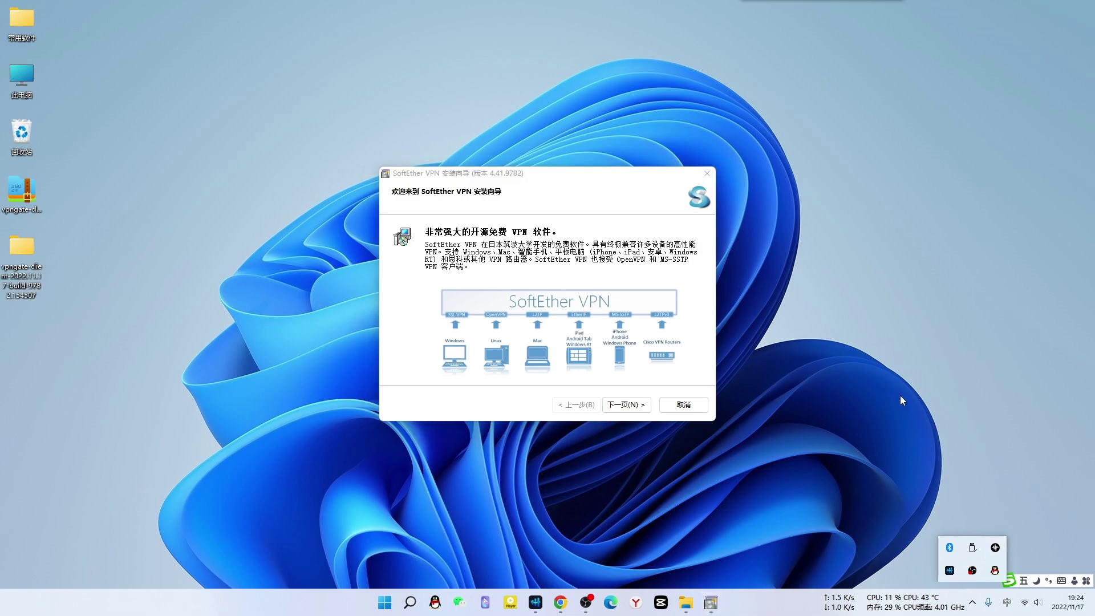
- Choose SoftEther VPN Client as the component to install, accept the end-user license agreement and pass the important notice
left_click(630, 406)
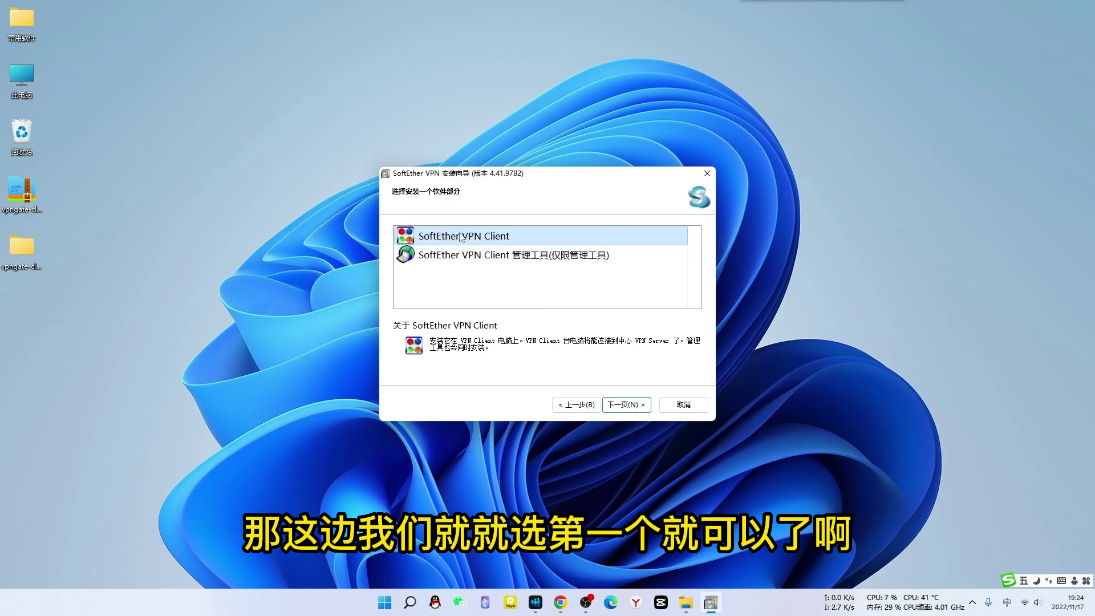
left_click(626, 405)
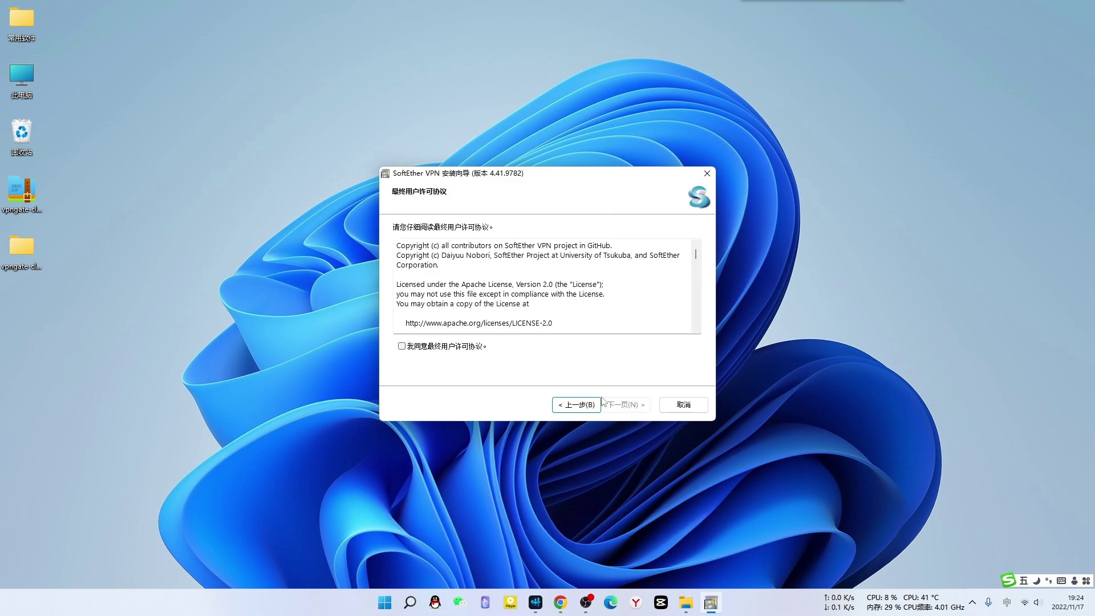
left_click(402, 346)
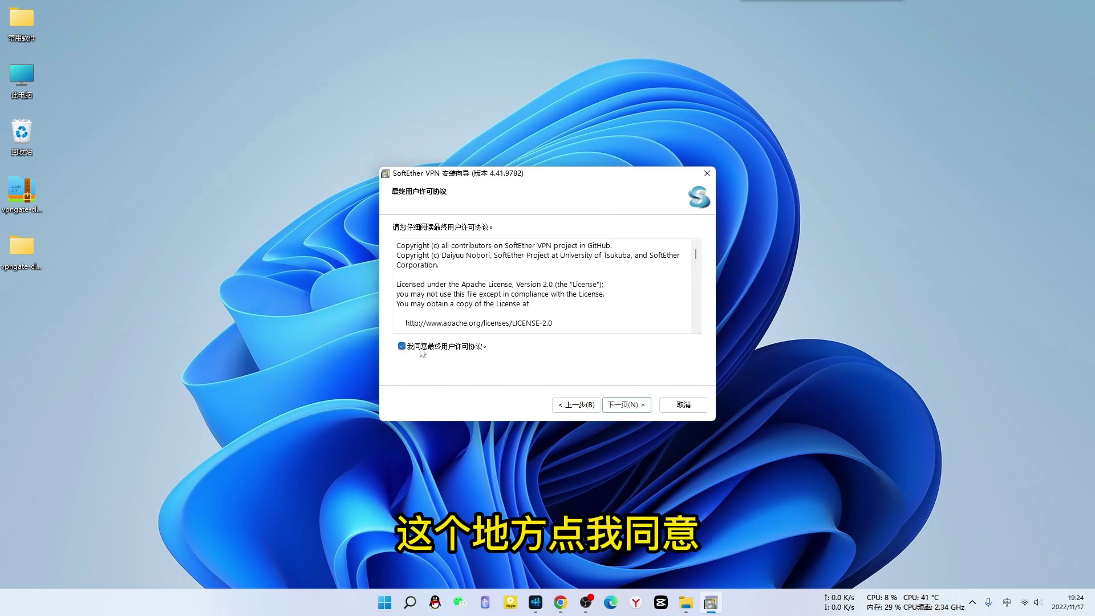
left_click(624, 405)
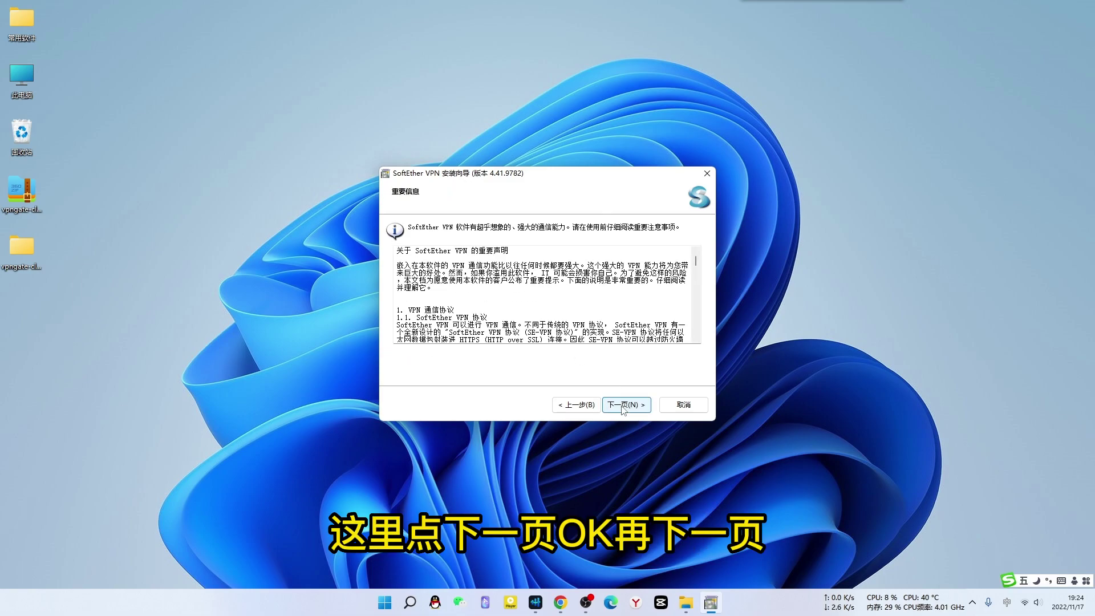
left_click(624, 405)
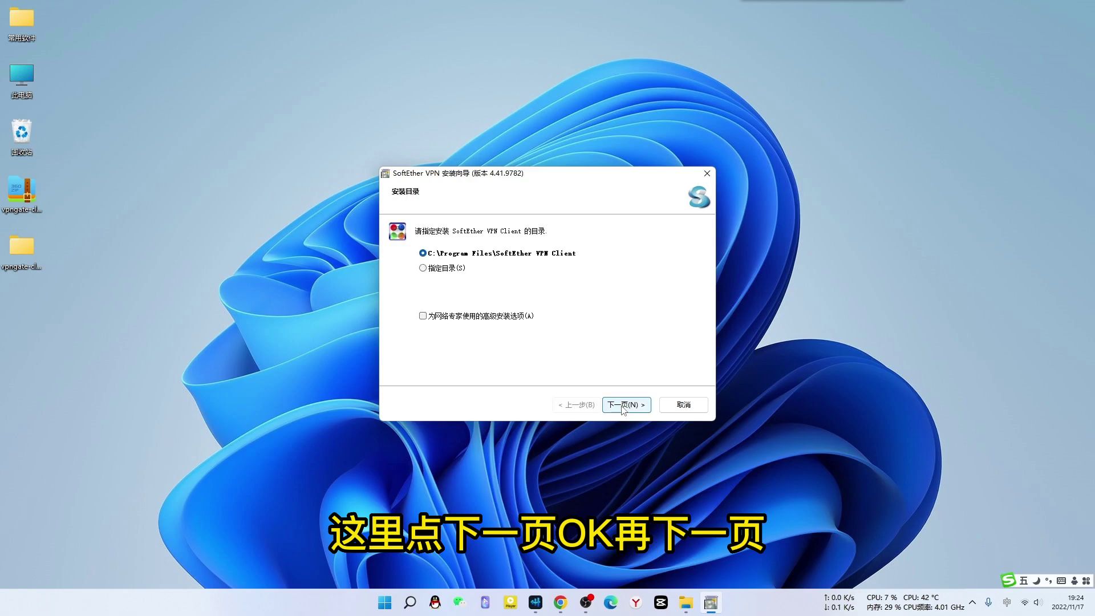
- Specify D:\SoftEther VPN Client as the custom installation directory
left_click(424, 269)
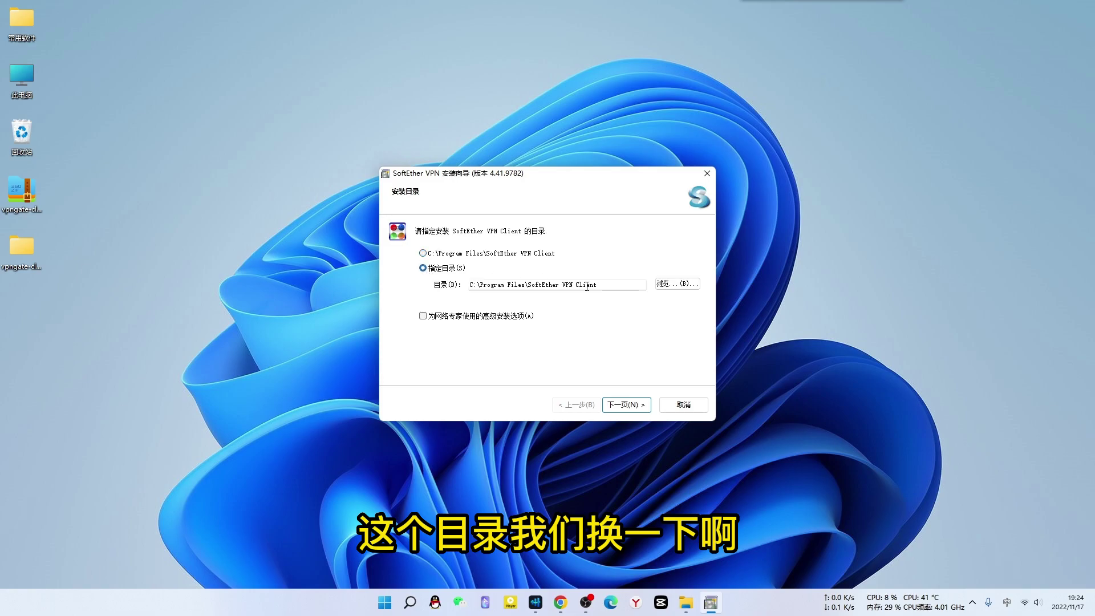
left_click(668, 284)
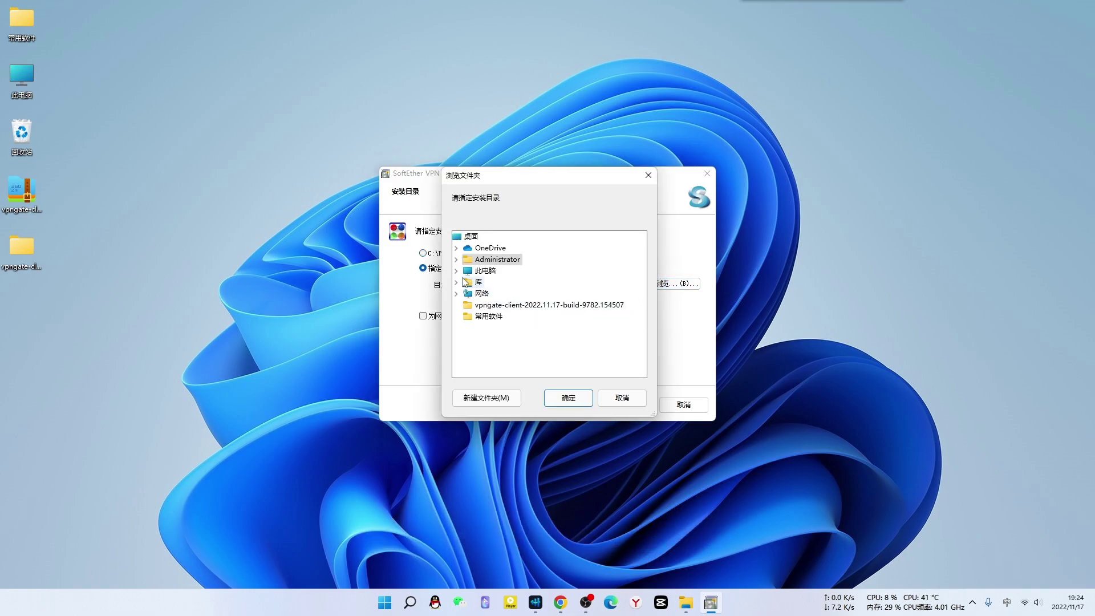
left_click(456, 271)
left_click(504, 328)
left_click(558, 399)
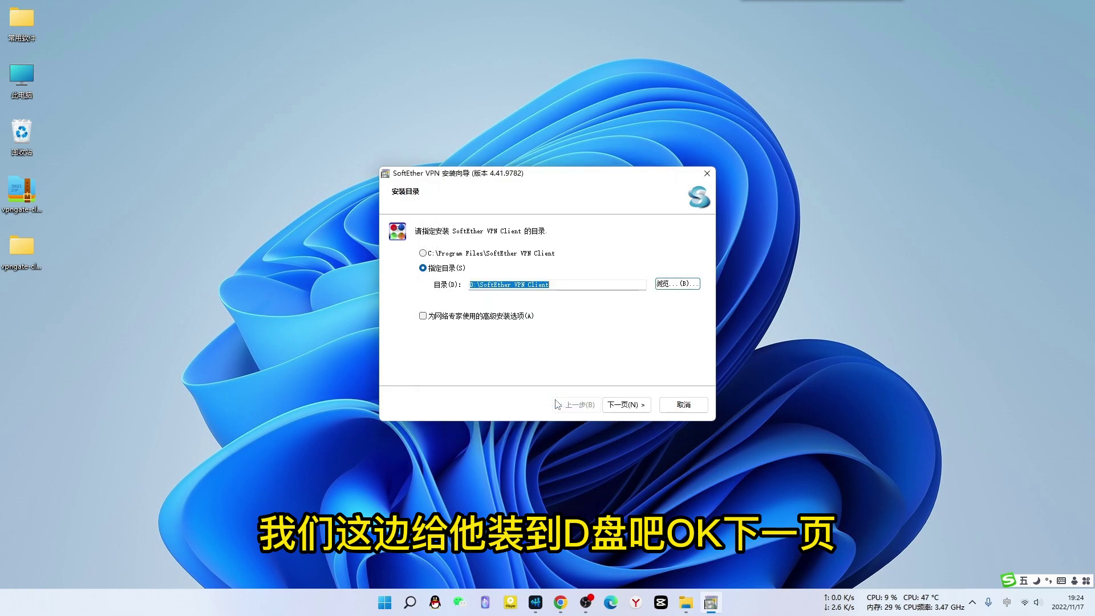
- Install the client with the VPN Gate P2P Relay plug-in activated and finish the setup wizard
left_click(626, 406)
left_click(626, 405)
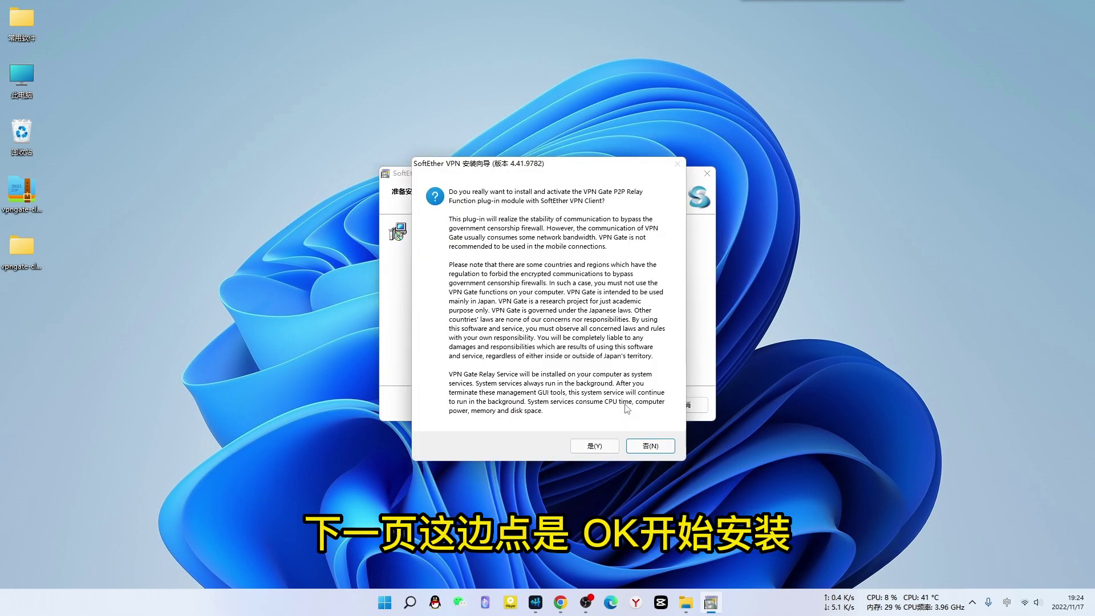
left_click(595, 445)
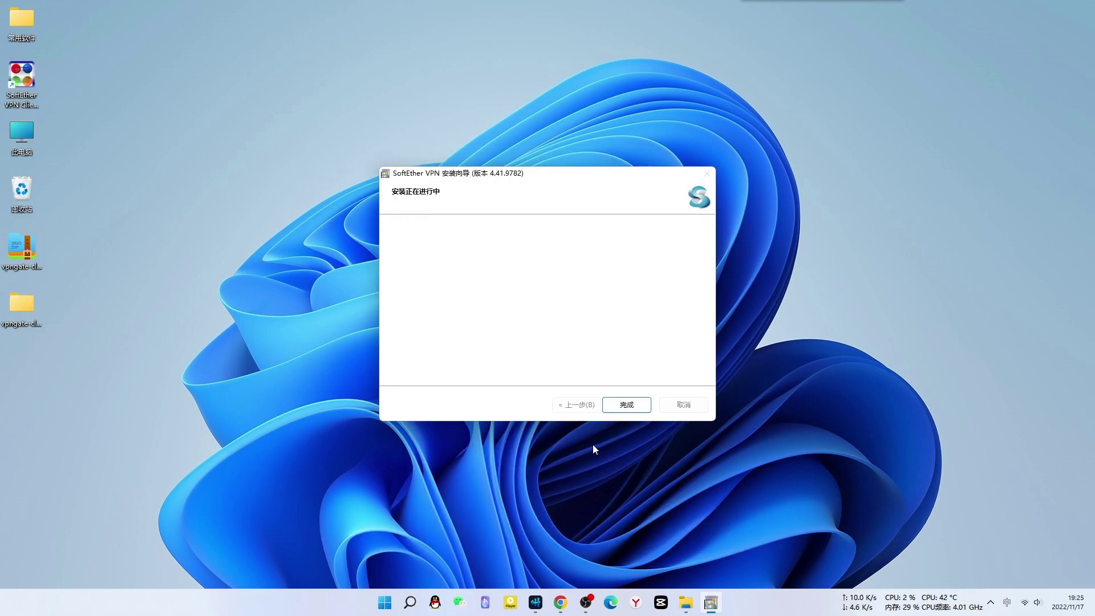
left_click(626, 406)
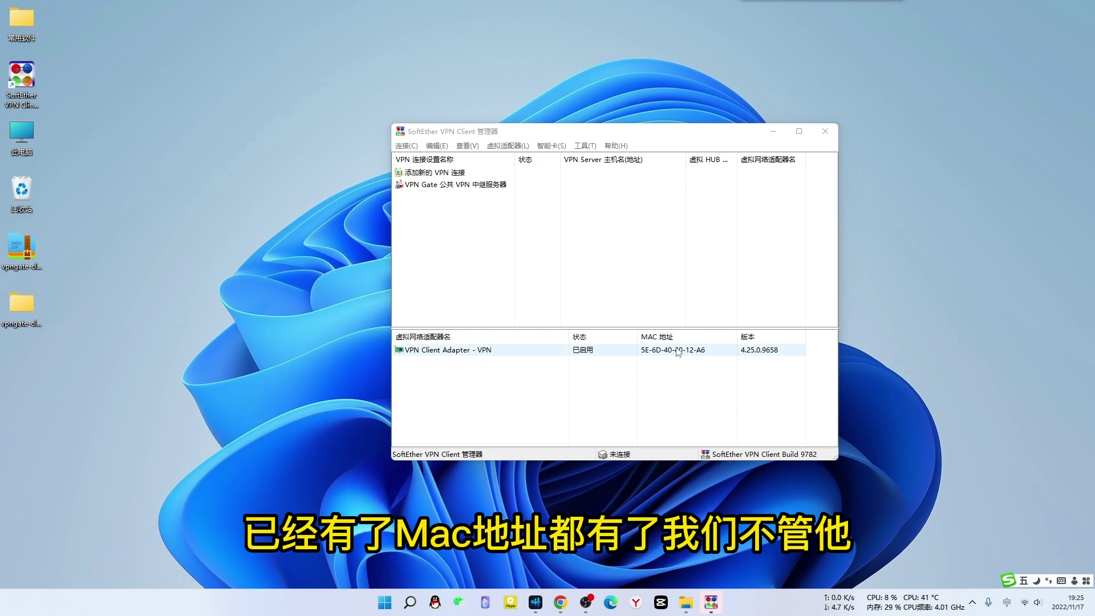
- Open the VPN Gate public VPN relay server list and move its window slightly upward
left_click(413, 188)
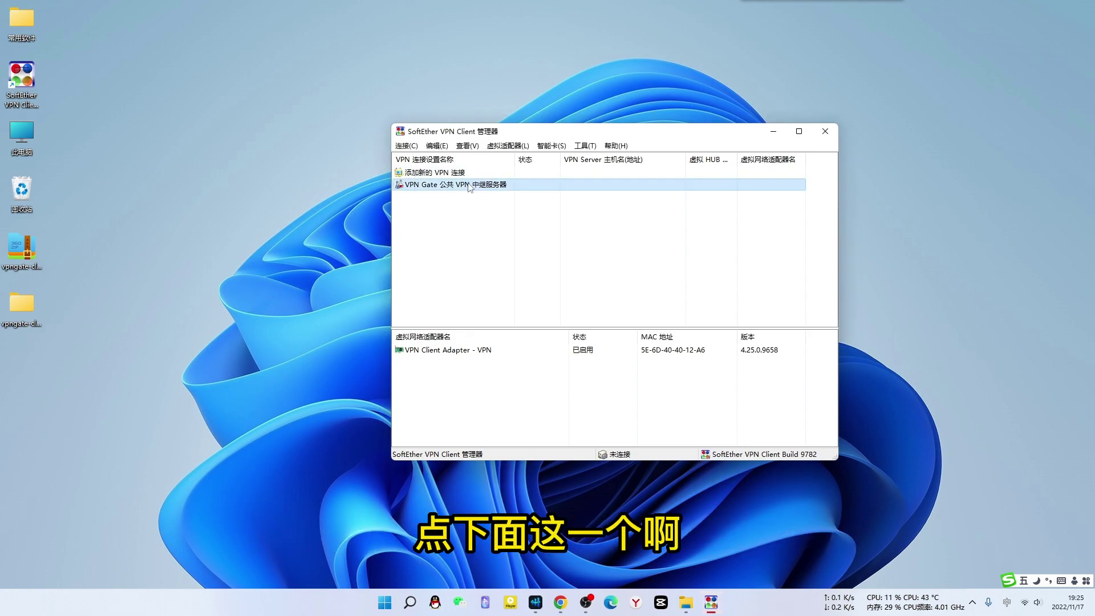
double_click(450, 186)
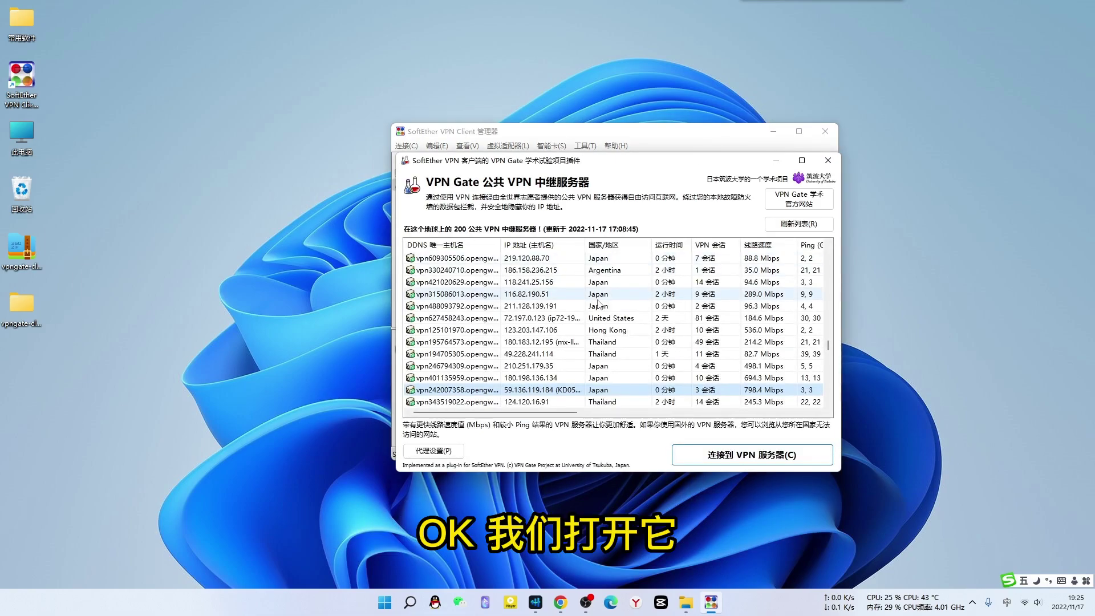
left_click_drag(628, 166, 626, 144)
- Browse the public relay servers and sort the list by VPN sessions (VPN 会话), highest first
scroll(638, 325, "down", 4)
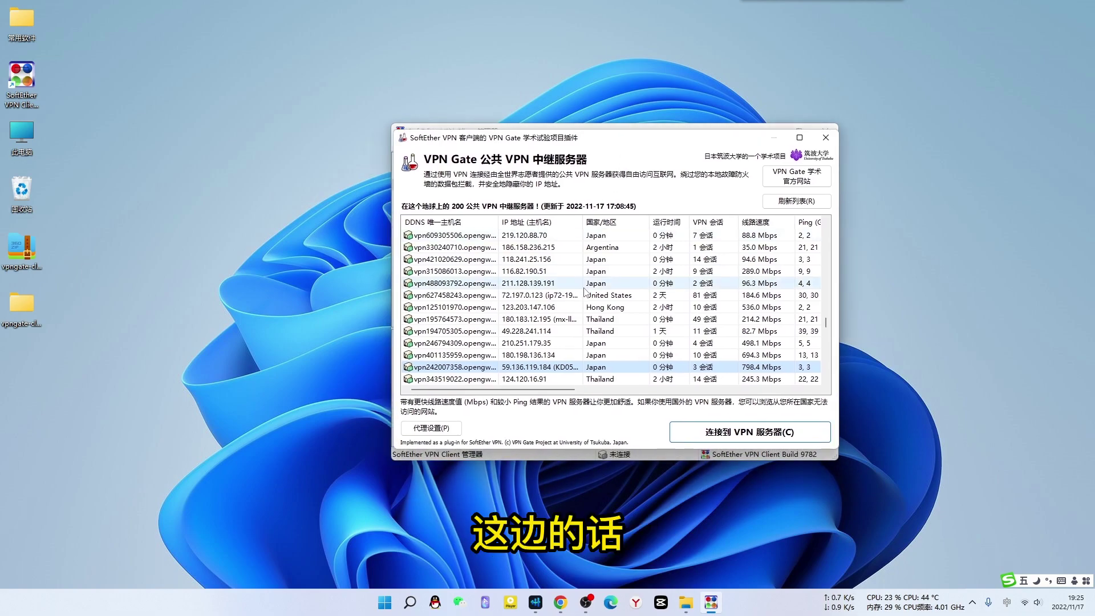
scroll(627, 322, "down", 5)
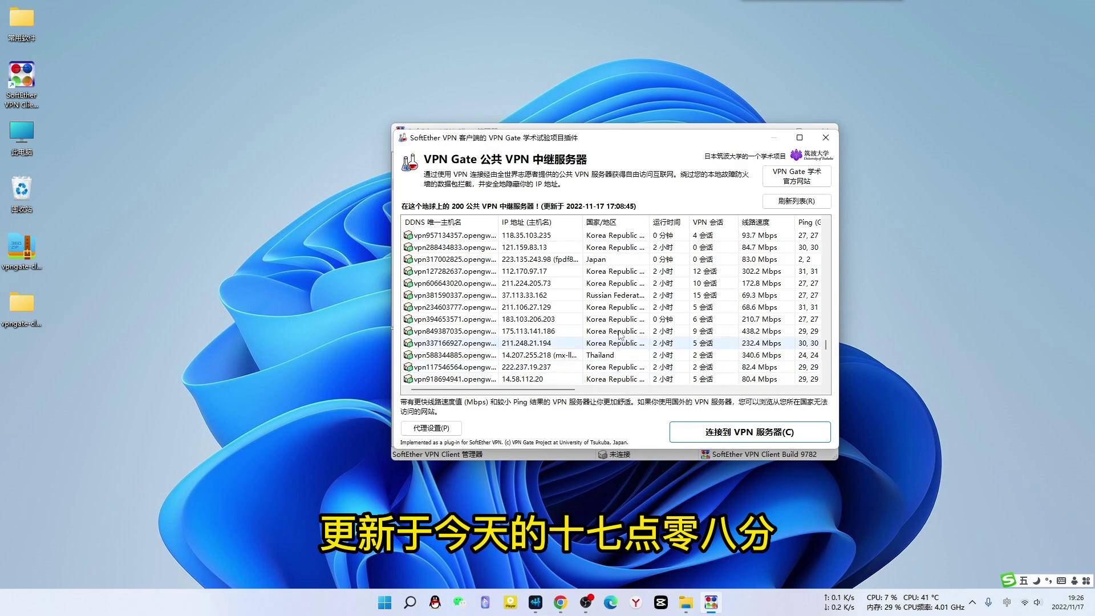
scroll(607, 285, "down", 10)
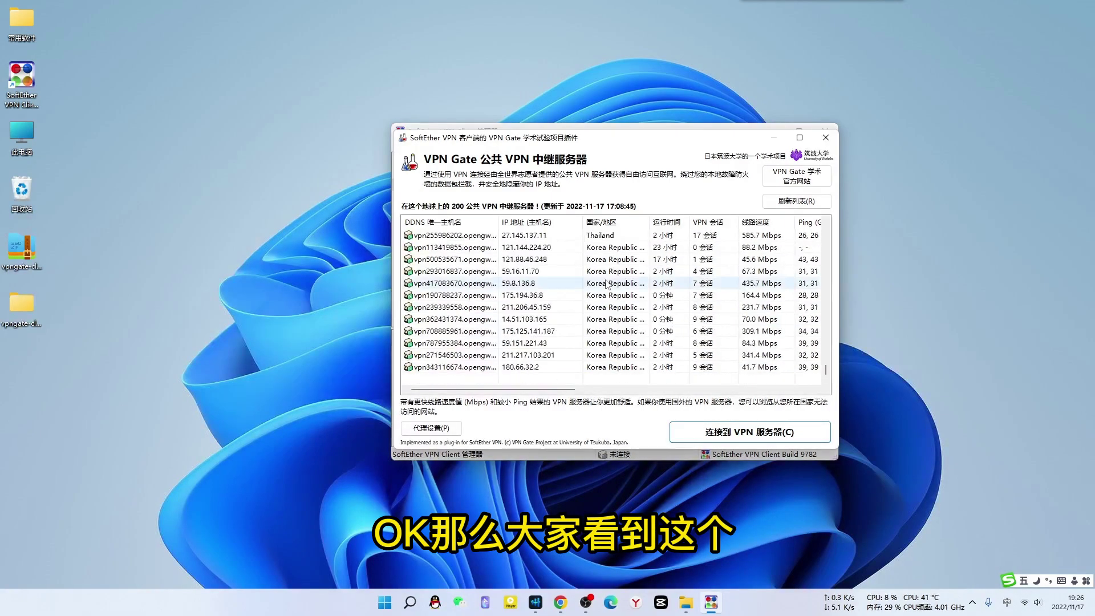
scroll(608, 285, "up", 5)
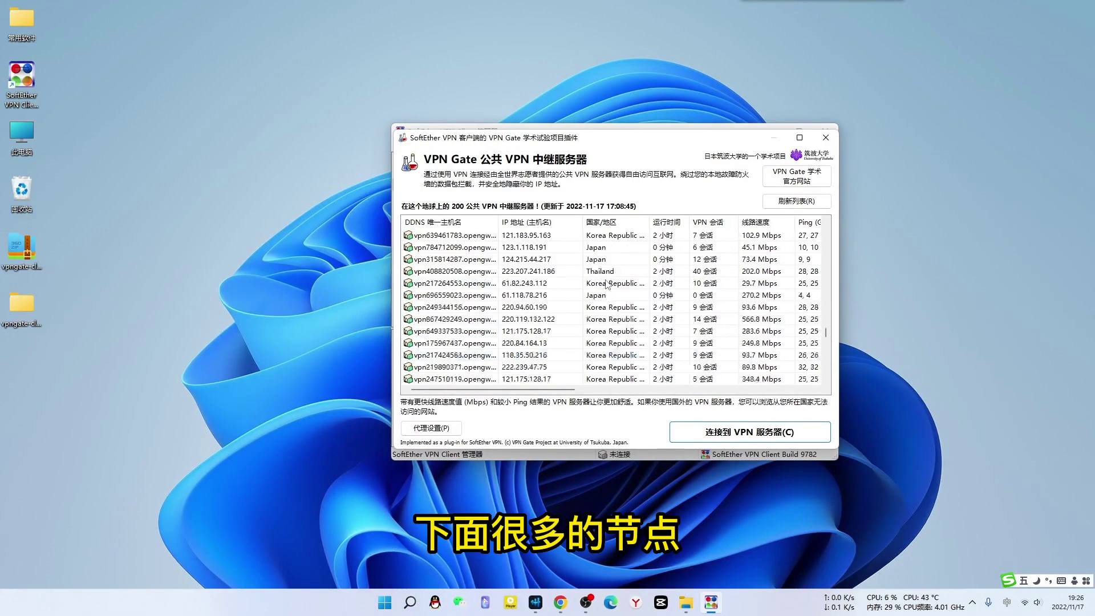
scroll(607, 286, "up", 5)
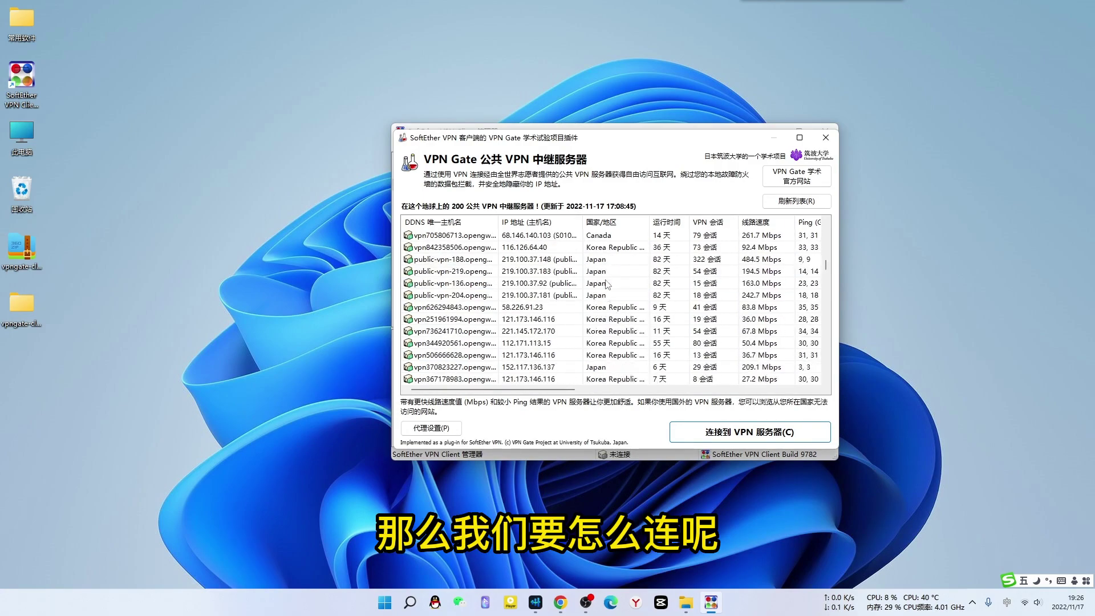
scroll(607, 285, "up", 3)
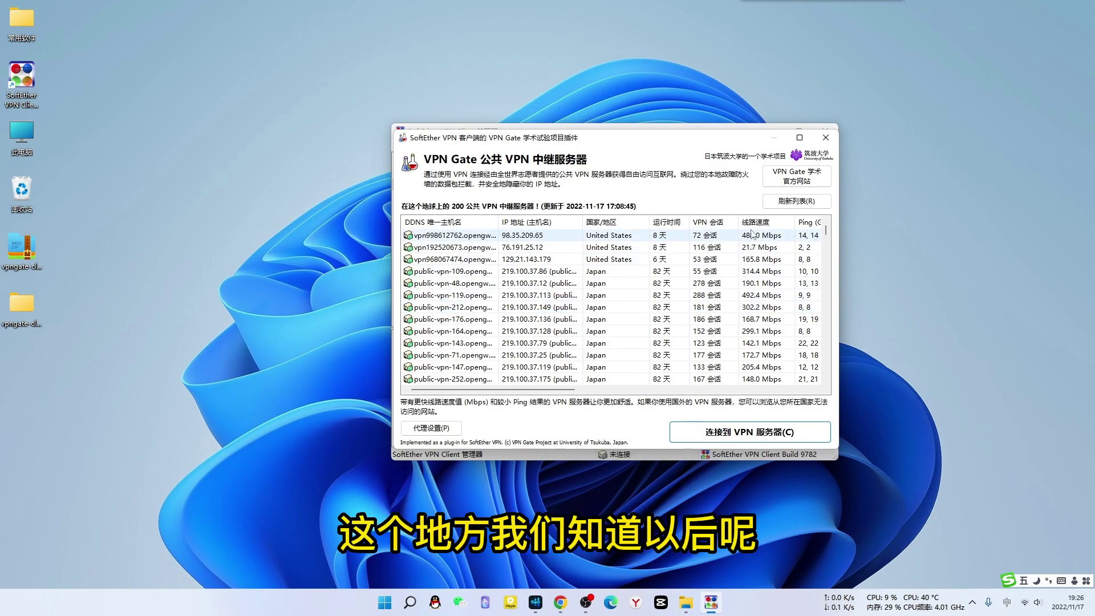
left_click(709, 223)
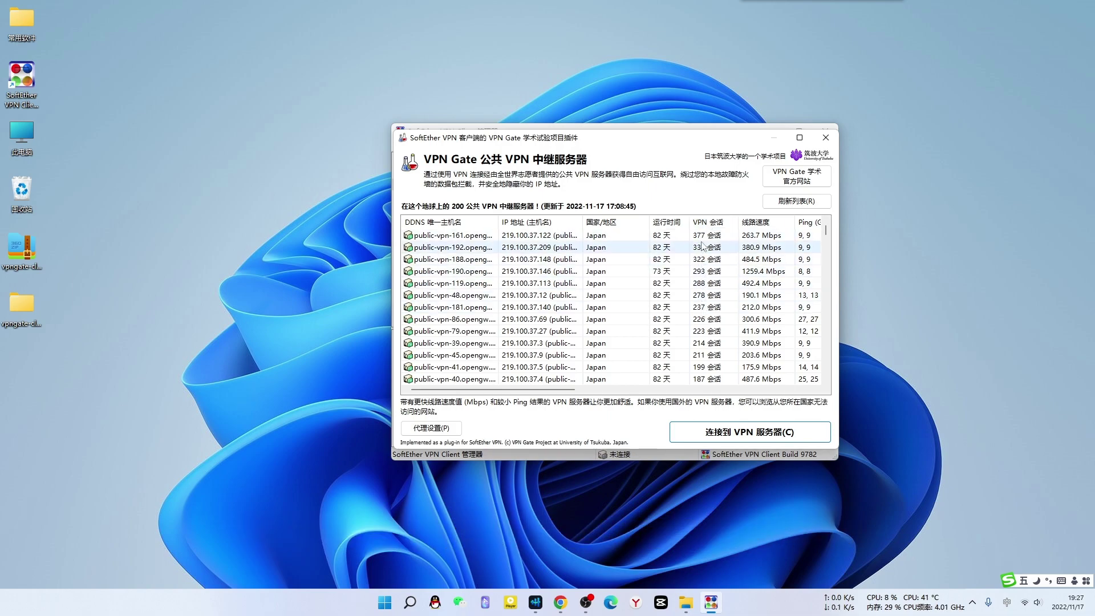
scroll(707, 262, "down", 8)
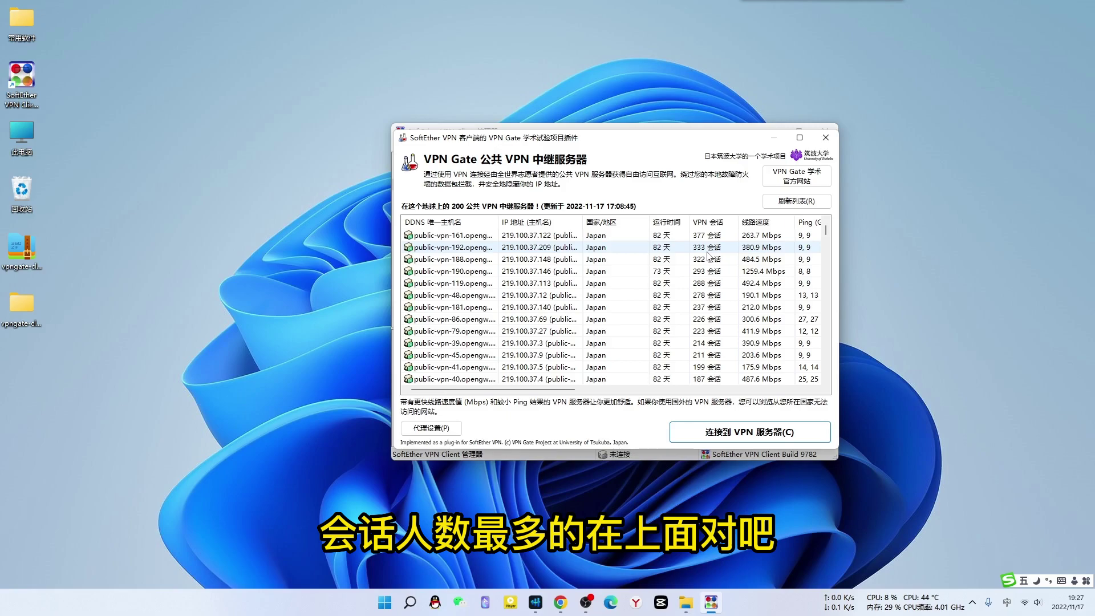
- Find the Japanese relay server 118.241.84.159 among the servers with few sessions, try connecting to it, and disconnect the pending connection
scroll(708, 297, "down", 15)
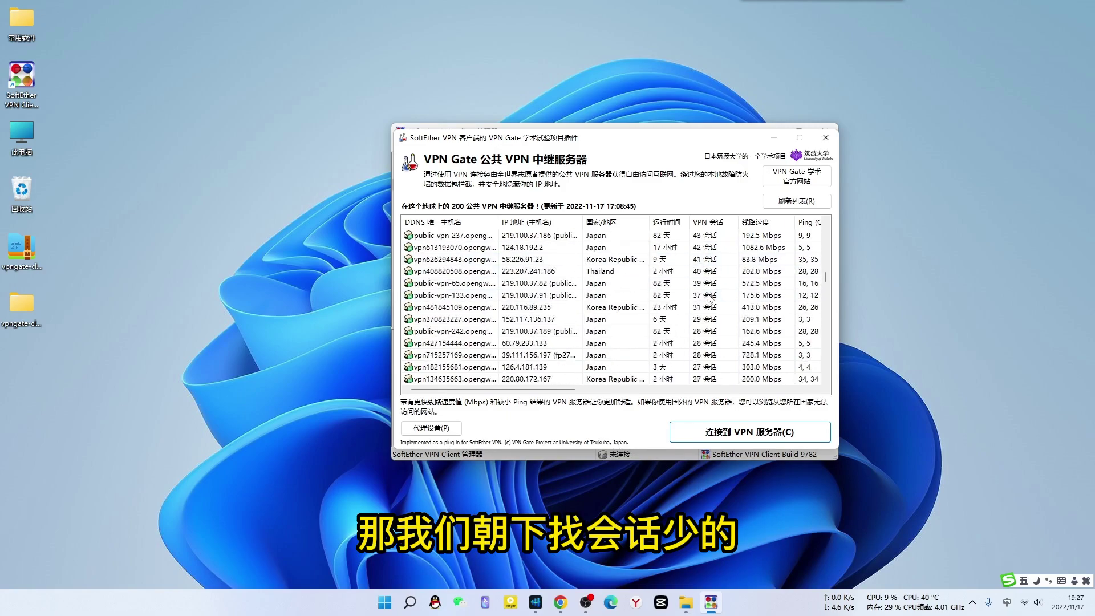
scroll(709, 298, "down", 15)
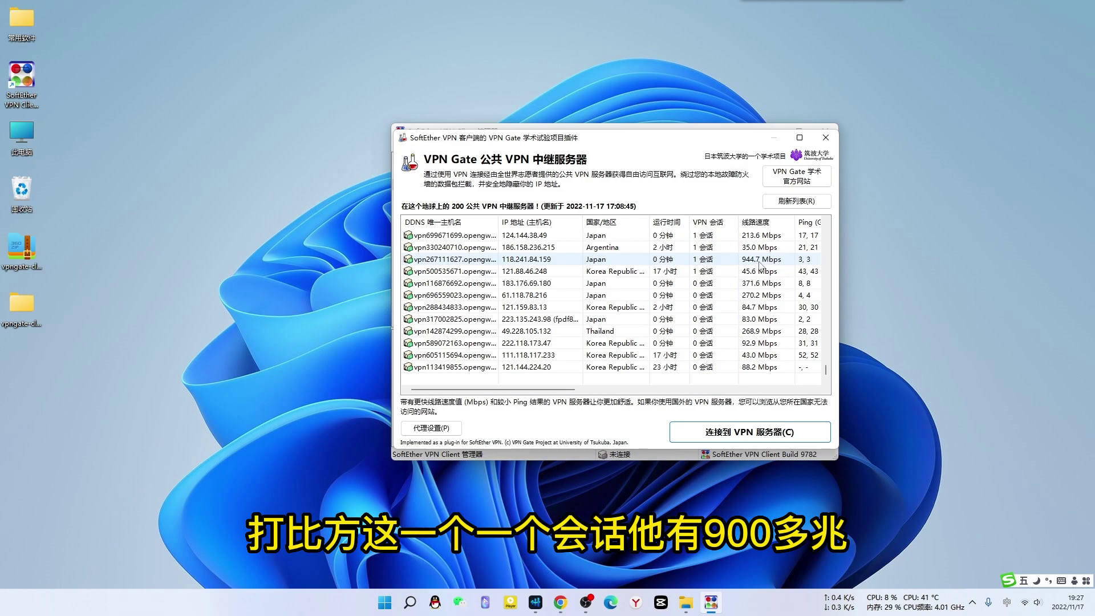
left_click(706, 262)
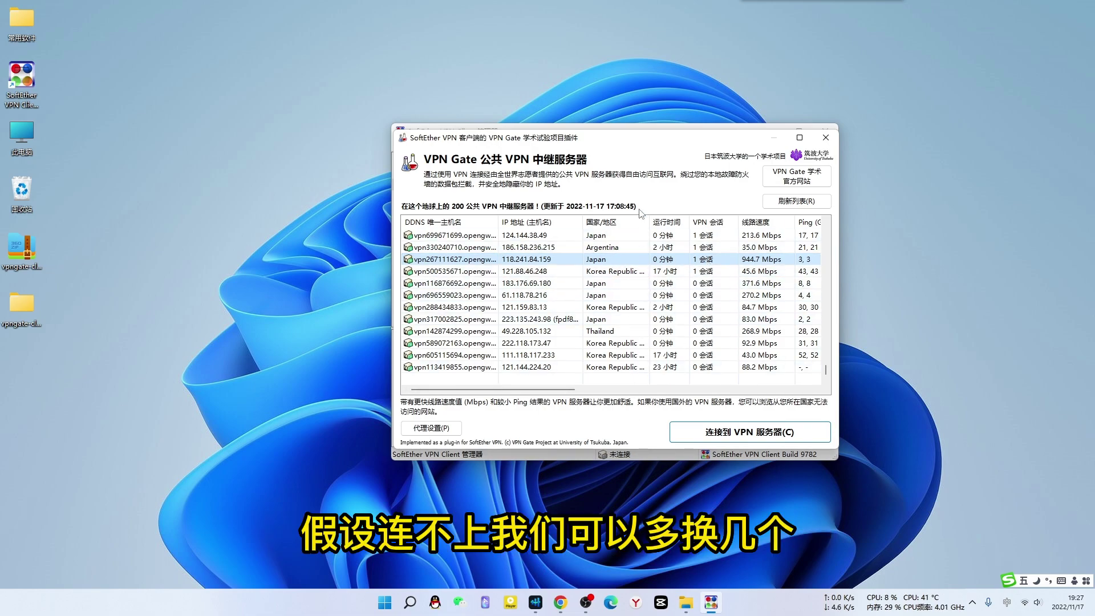
left_click(752, 433)
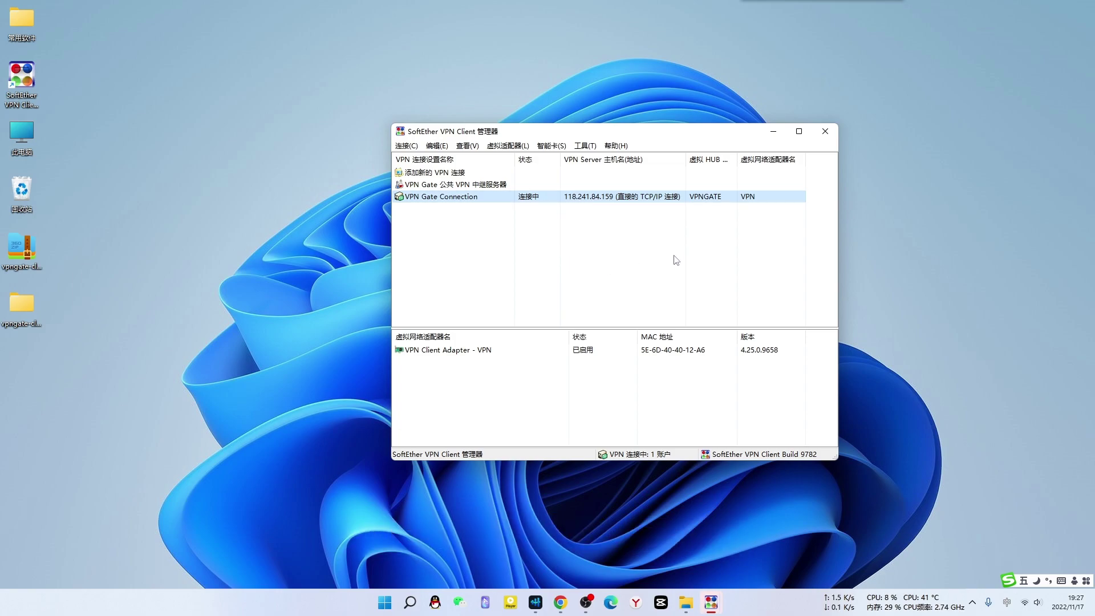
right_click(606, 200)
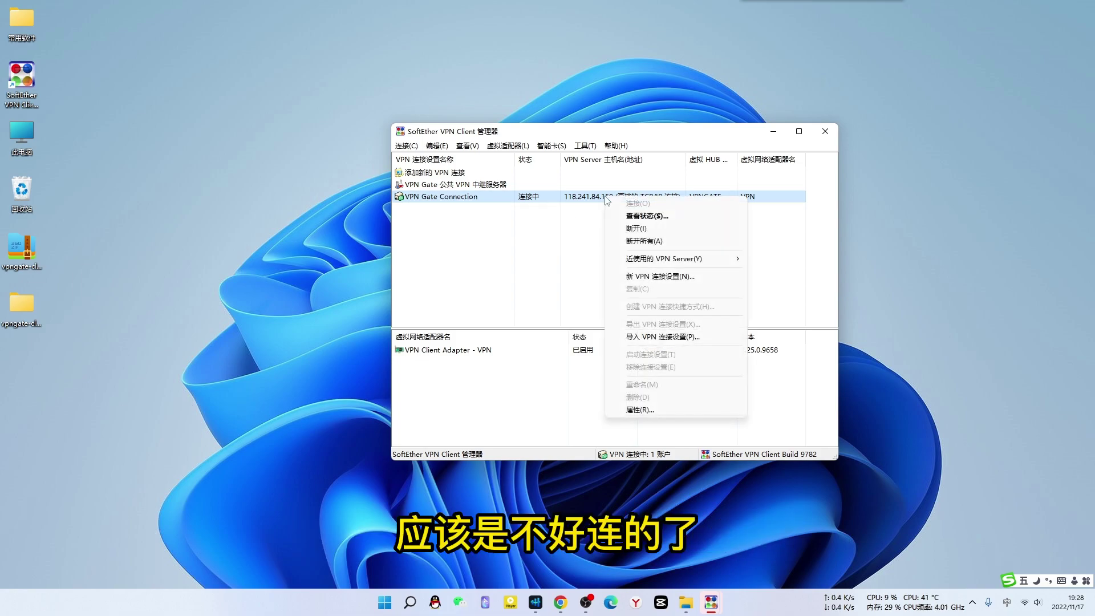
left_click(647, 229)
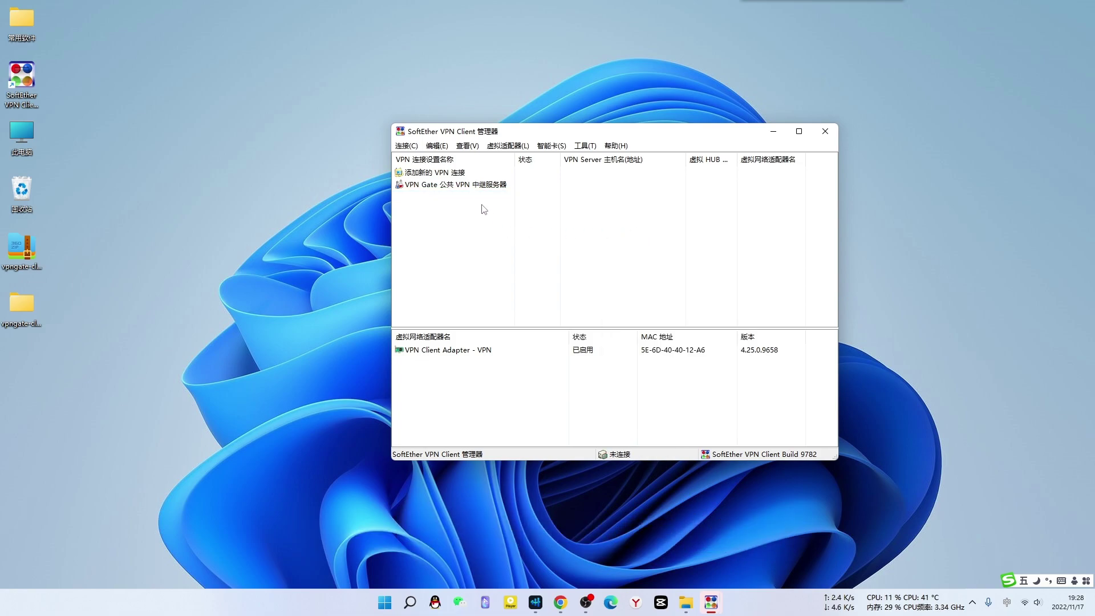
- Reopen the VPN Gate public relay server list and try to connect to the Japanese server 61.118.78.216
double_click(463, 186)
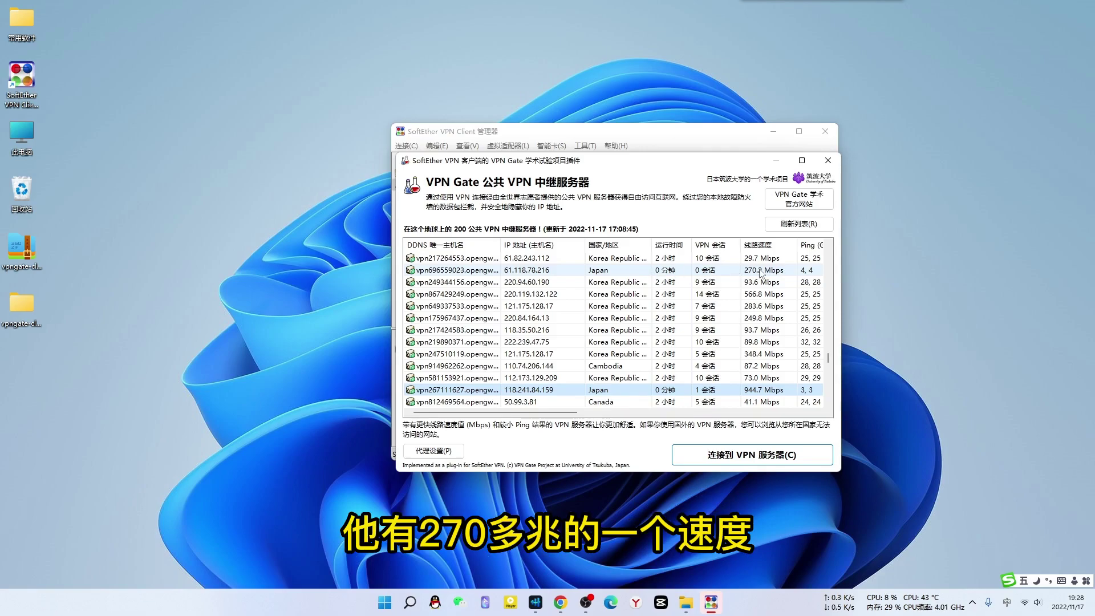
left_click(760, 272)
left_click(752, 459)
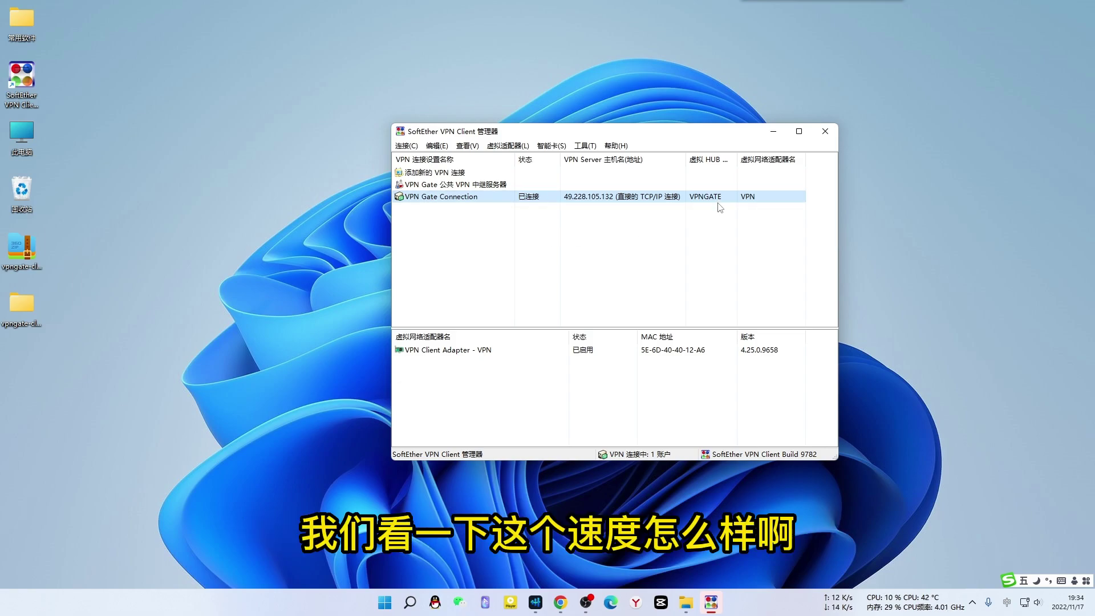
- Minimize the VPN client manager and switch to the YouTube video 飞越希腊（4K UHD） in Yandex Browser
left_click(774, 133)
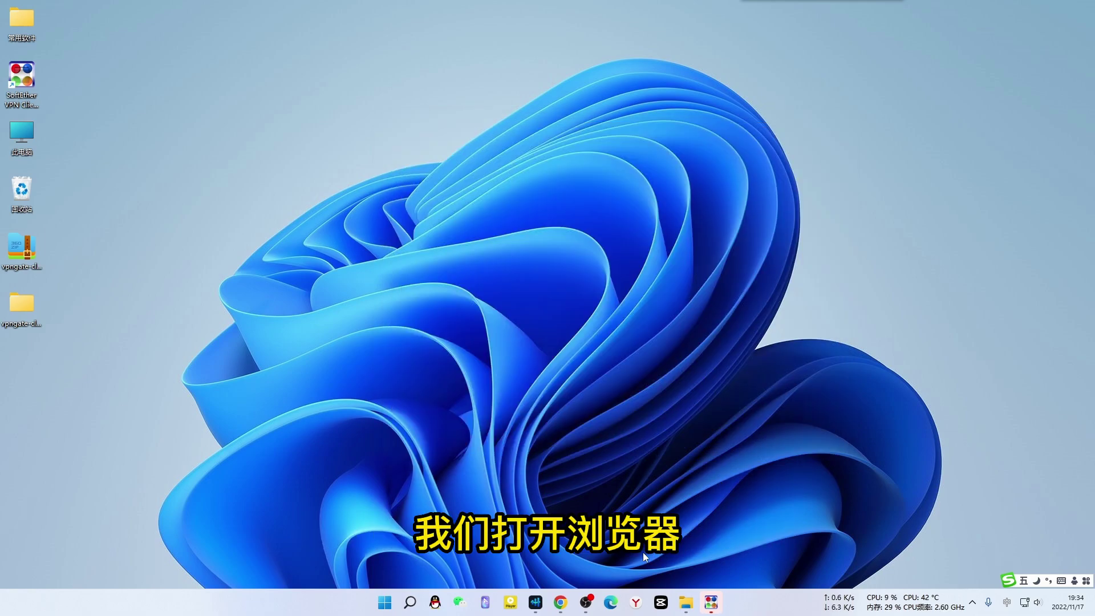
left_click(637, 603)
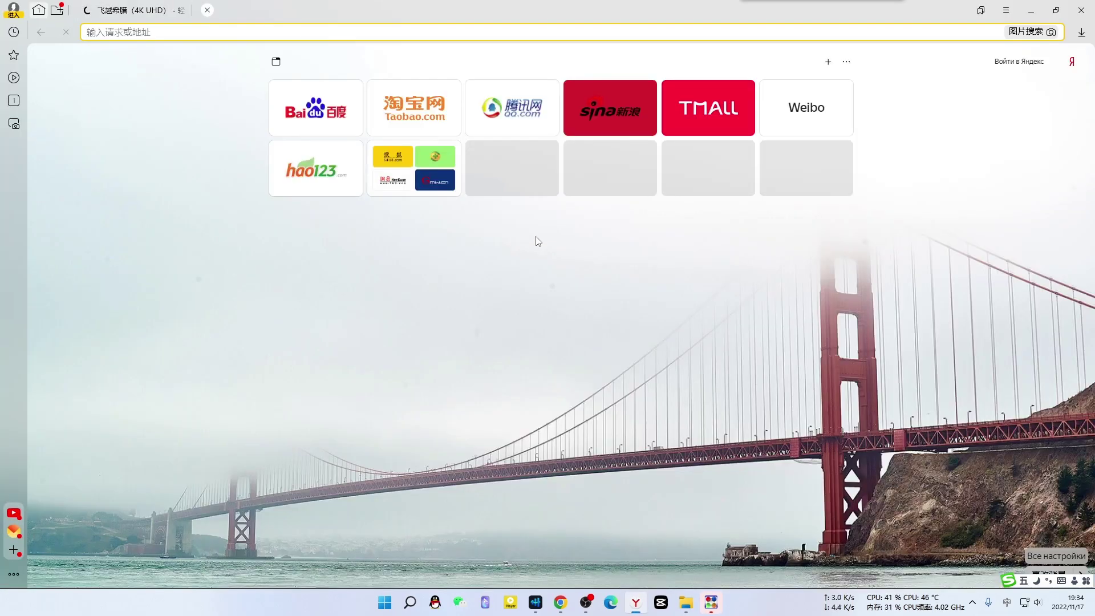
left_click(114, 12)
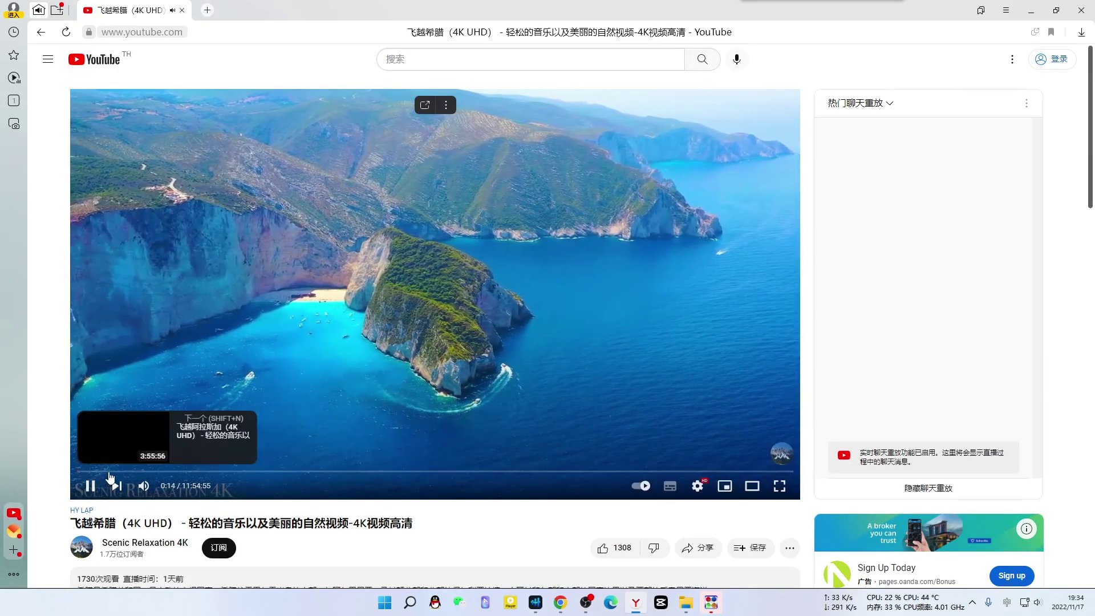
- Skip the Greece video ahead to about 33 minutes and dismiss the advertisement overlaid on the picture
left_click_drag(111, 475, 215, 472)
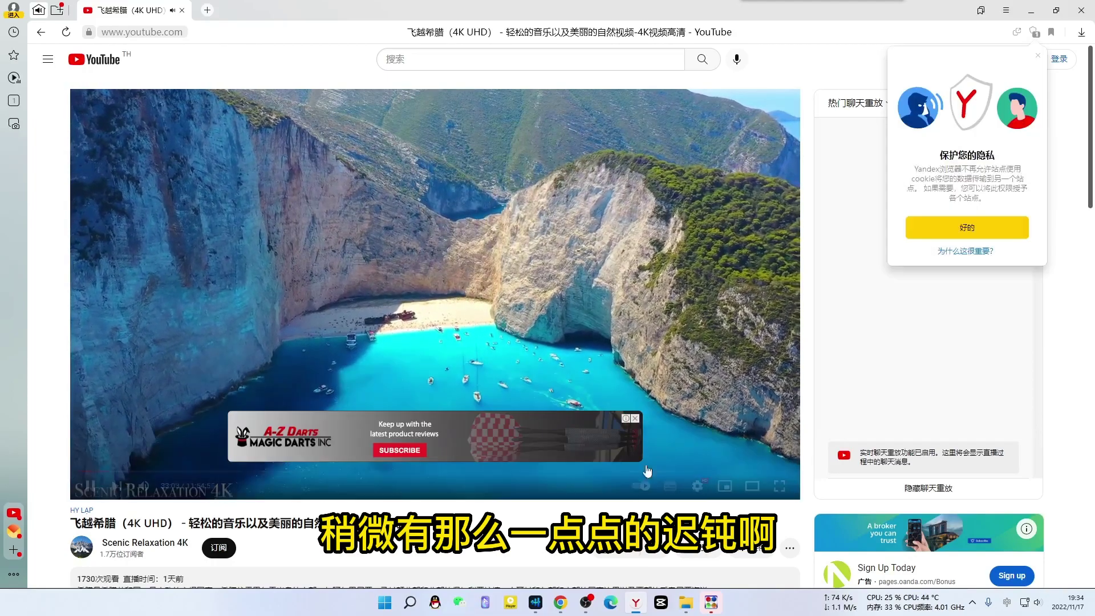
left_click(635, 418)
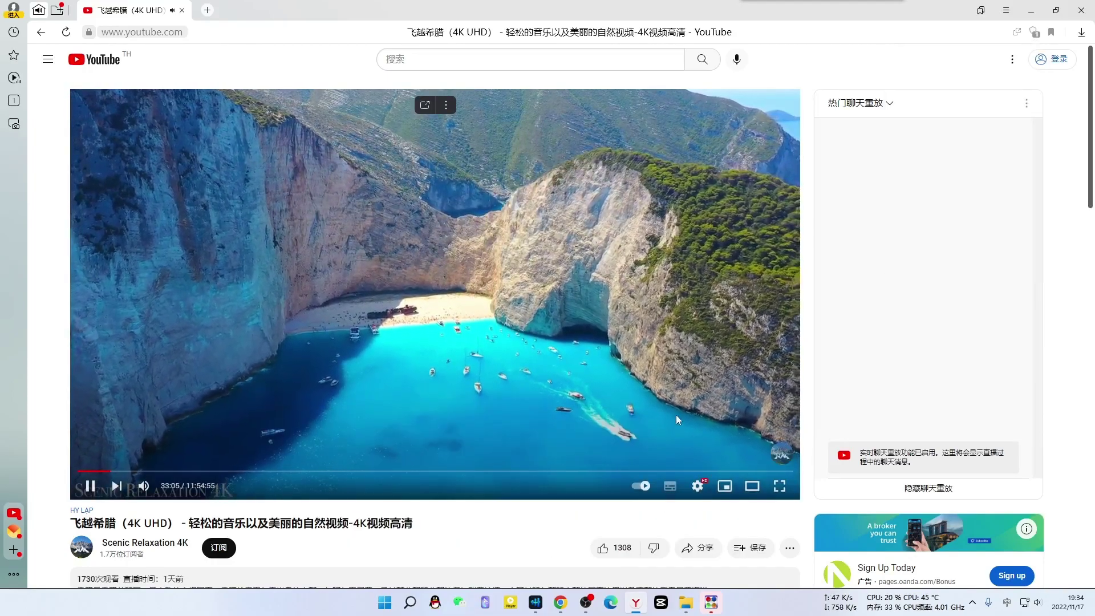
- Set the Greece video's playback quality (画质) to 1080p
left_click(697, 485)
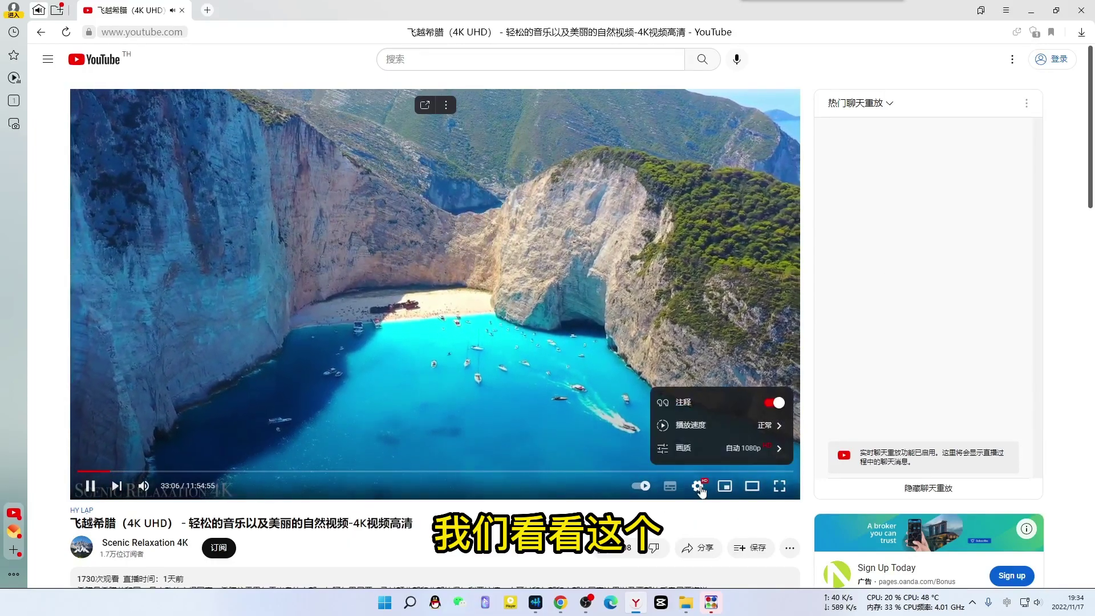
left_click(718, 448)
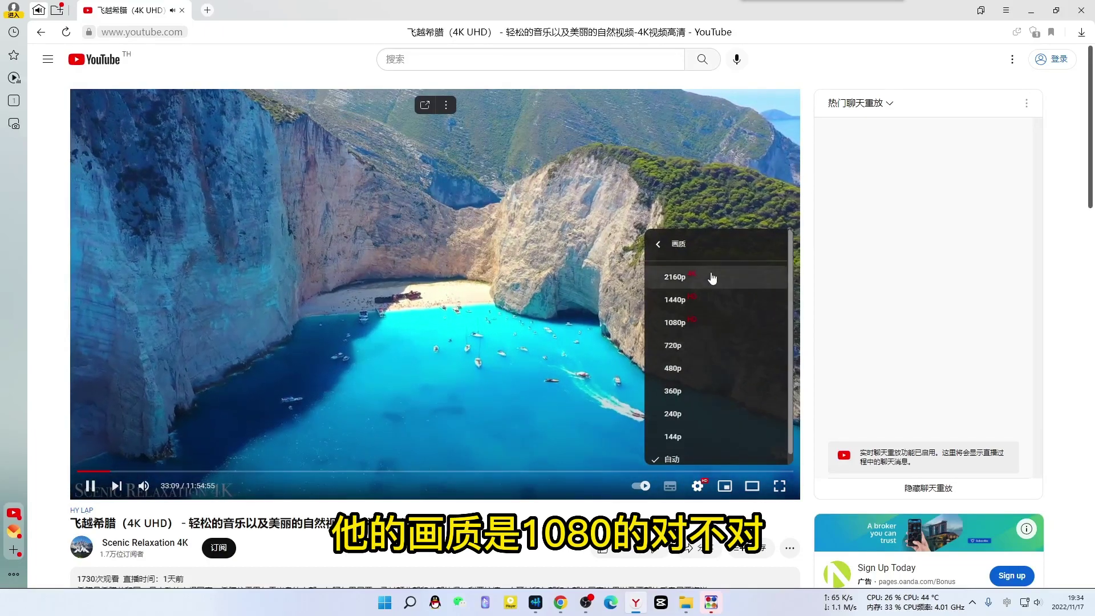
left_click(686, 324)
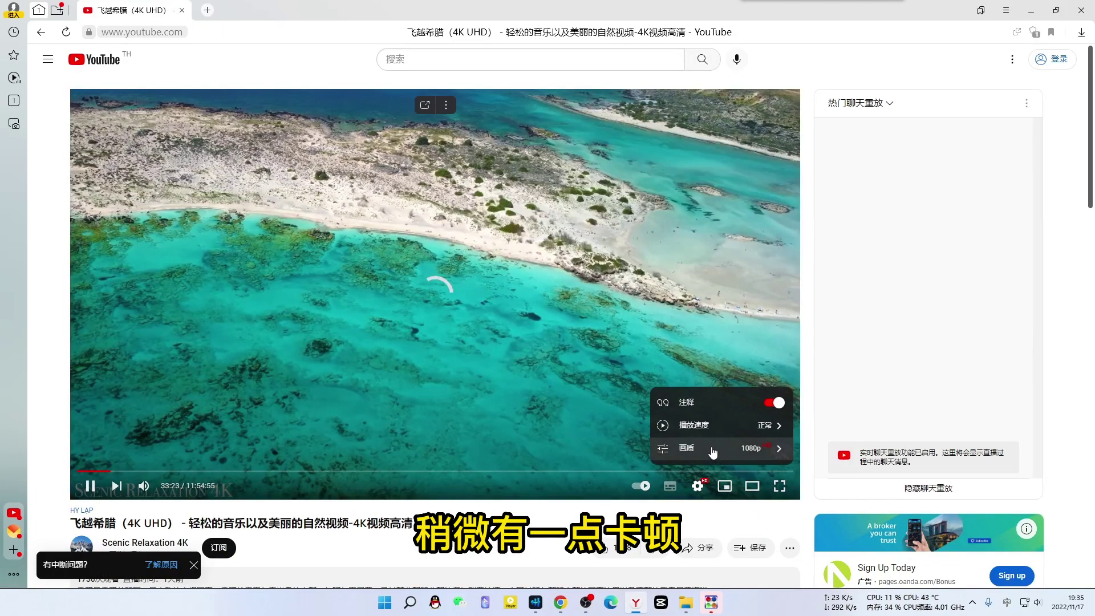
- Set the video's playback quality to 720p and display its detailed statistics (详细统计信息) to check the connection speed
left_click(712, 450)
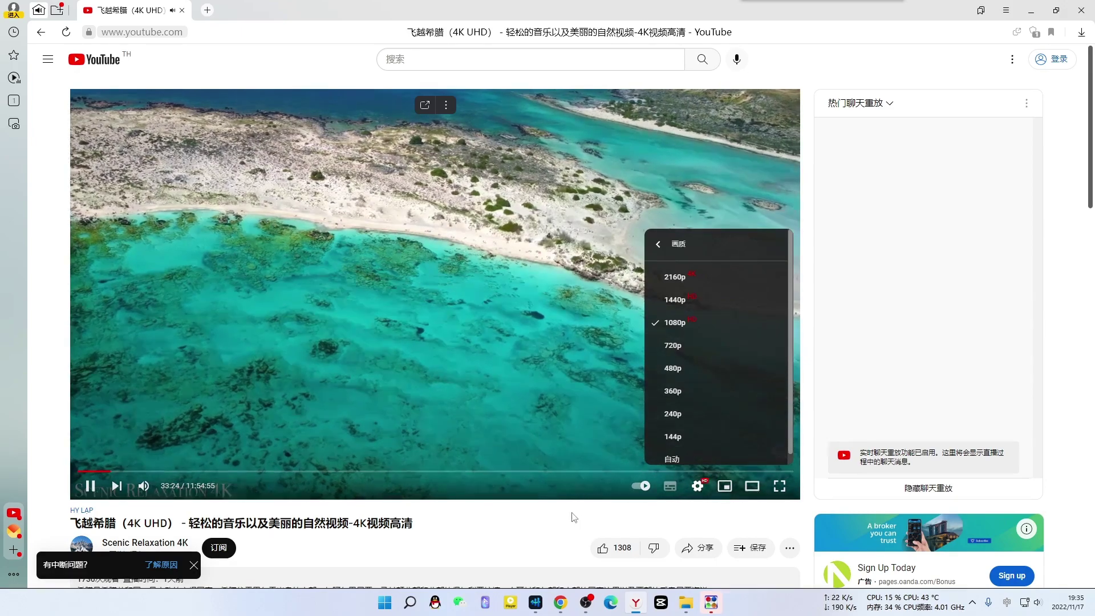
left_click(675, 346)
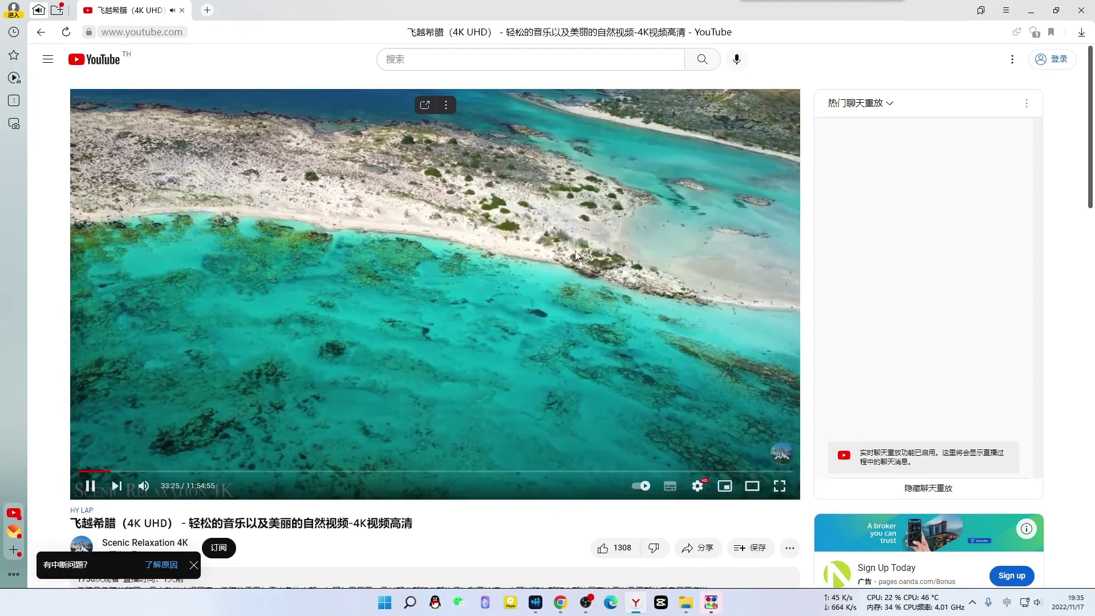
right_click(546, 197)
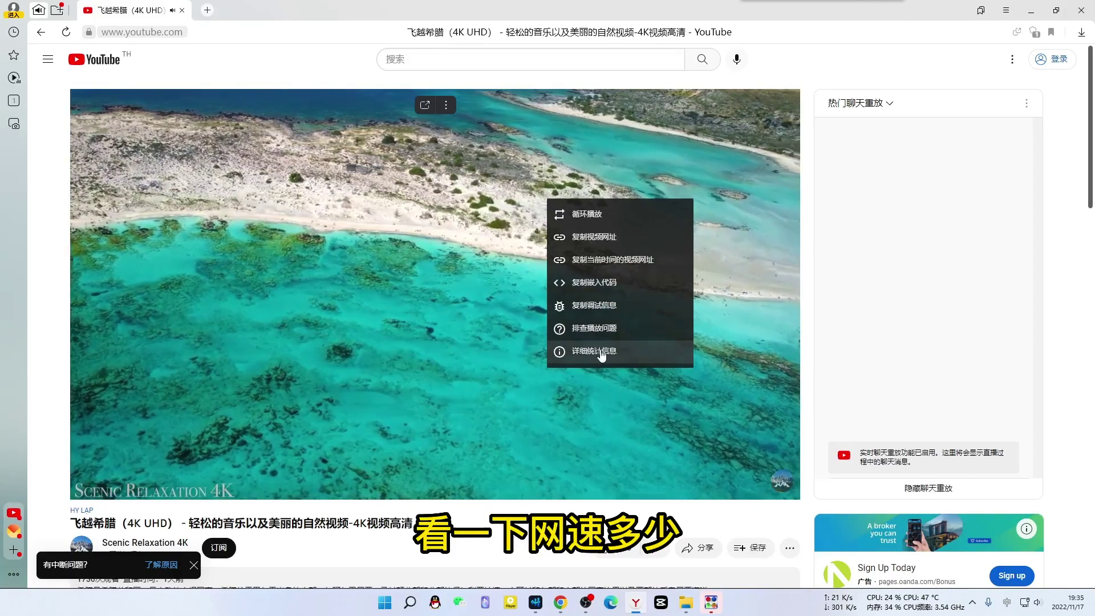
left_click(601, 351)
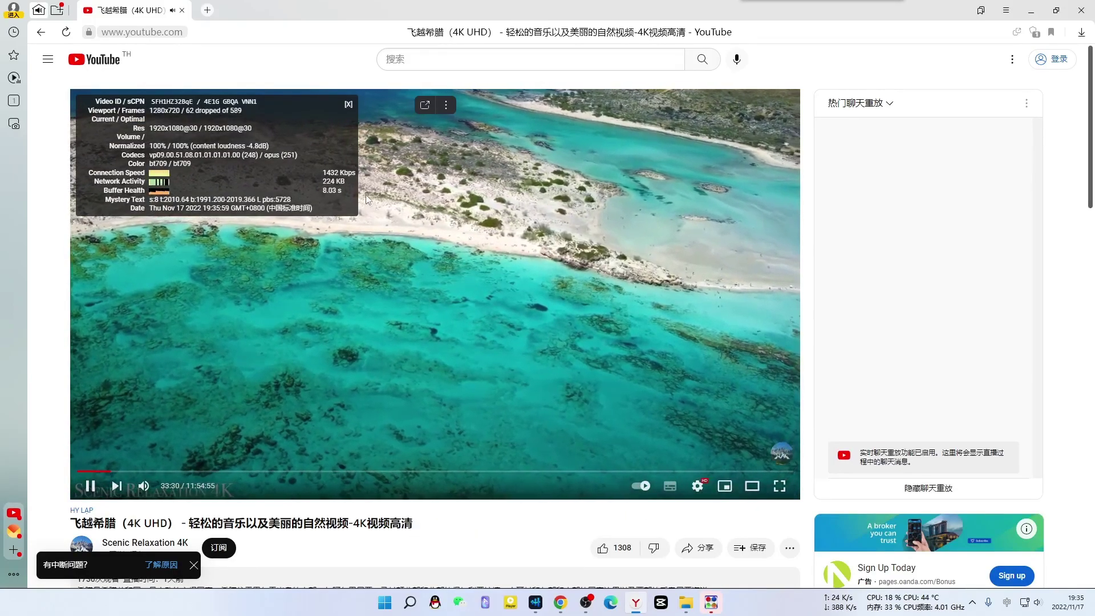